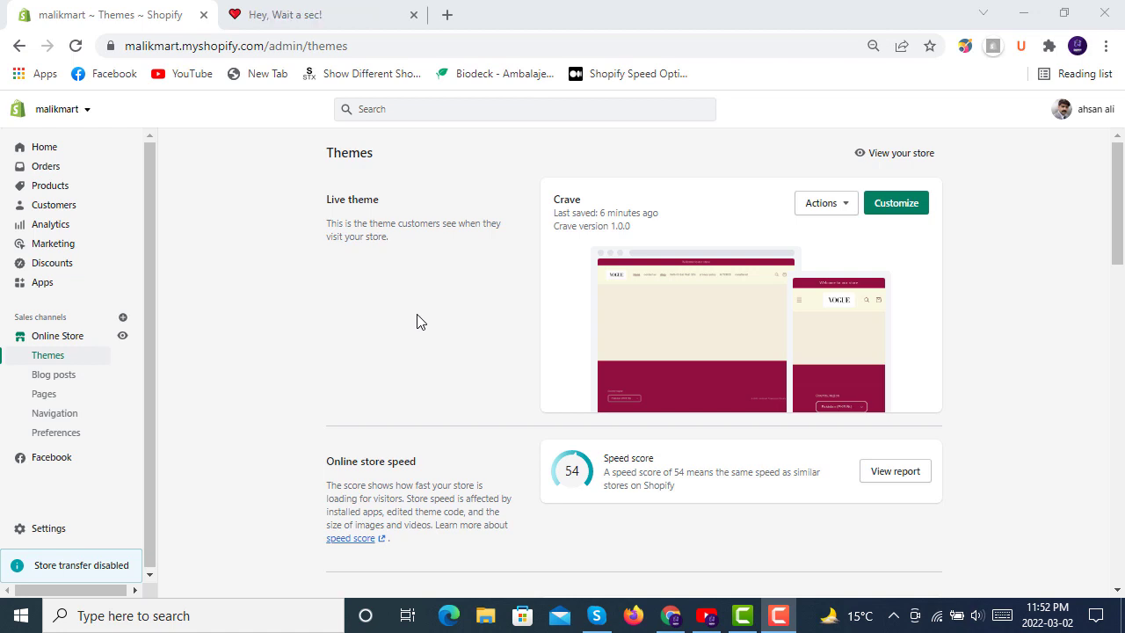
Step: Open the live Crave theme in the editor and bring up the Add section list
click(49, 354)
click(907, 205)
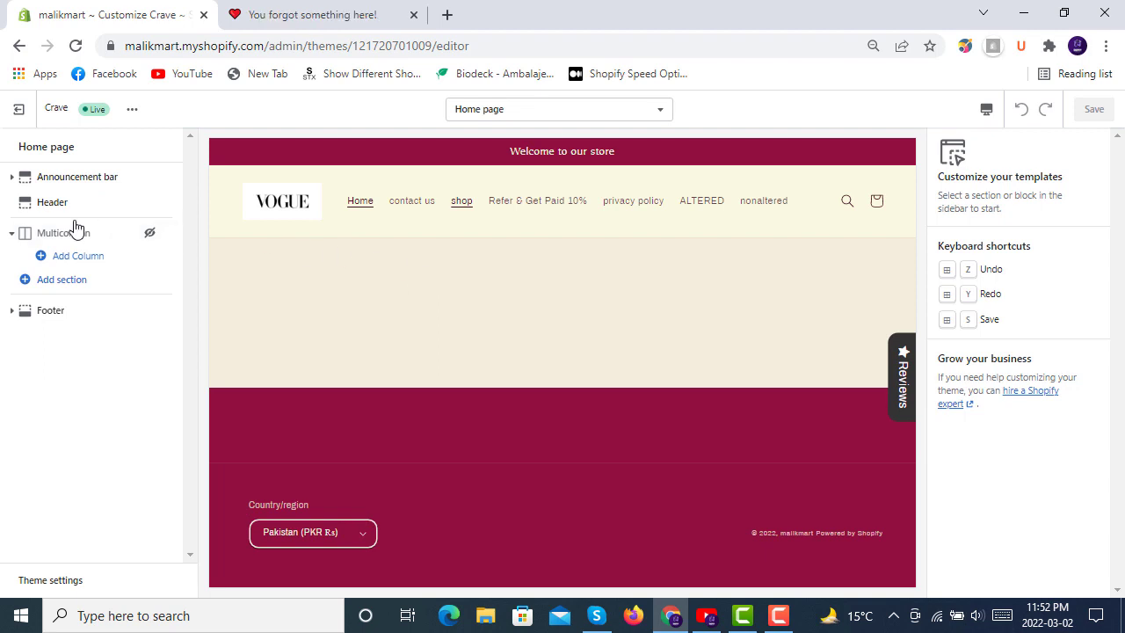
click(79, 279)
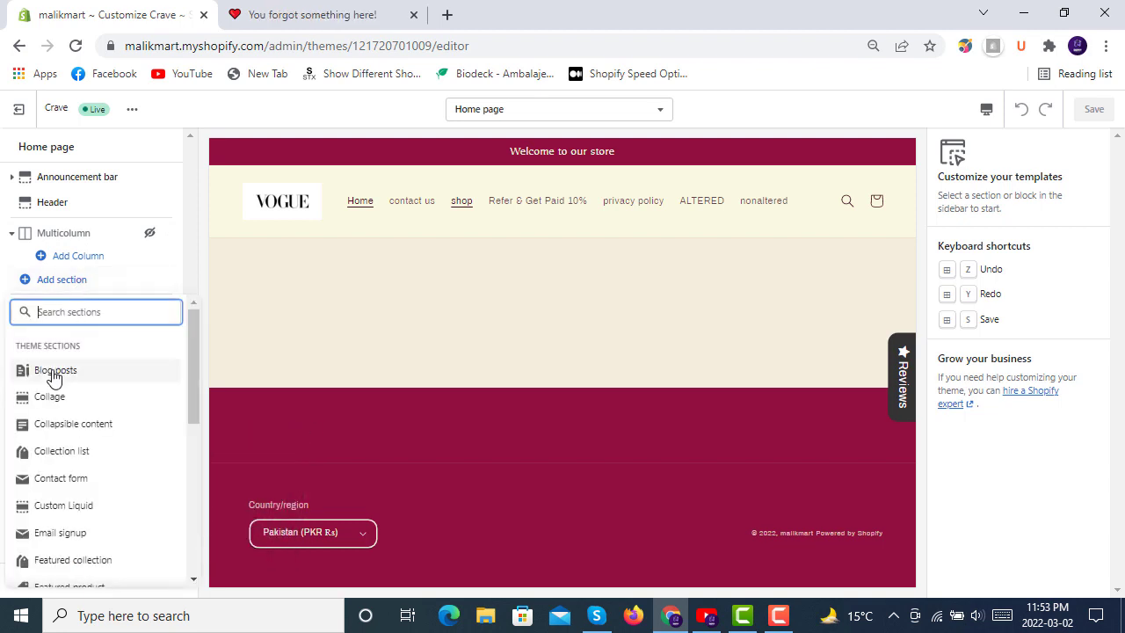
Step: Add a Blog posts section and scroll the preview to check its News post card
click(45, 373)
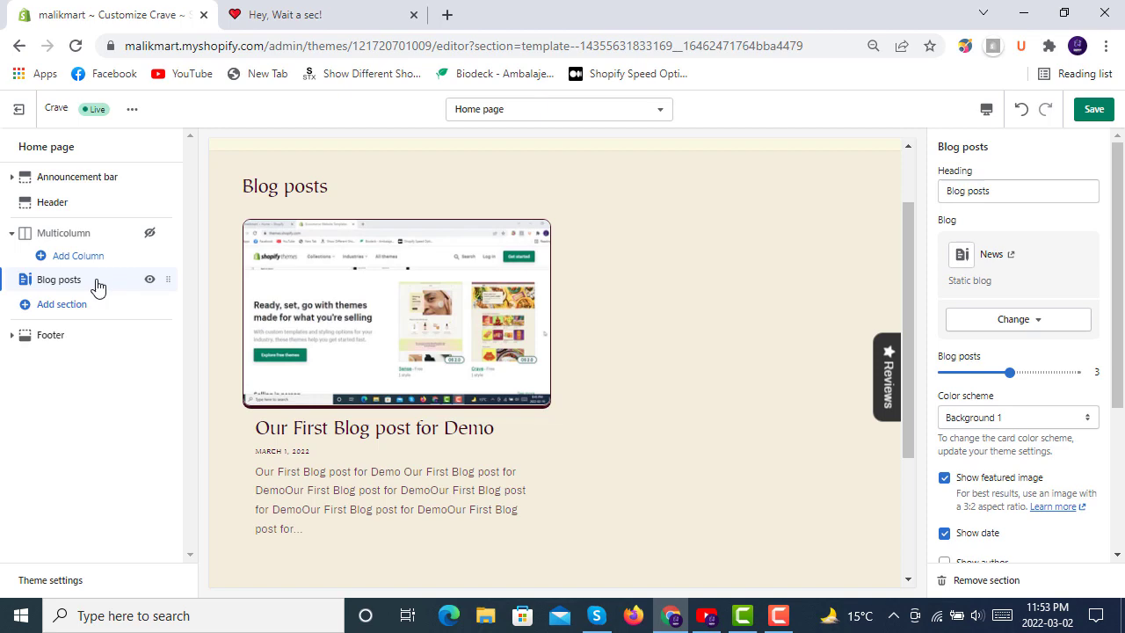
scroll(641, 323, up, 1)
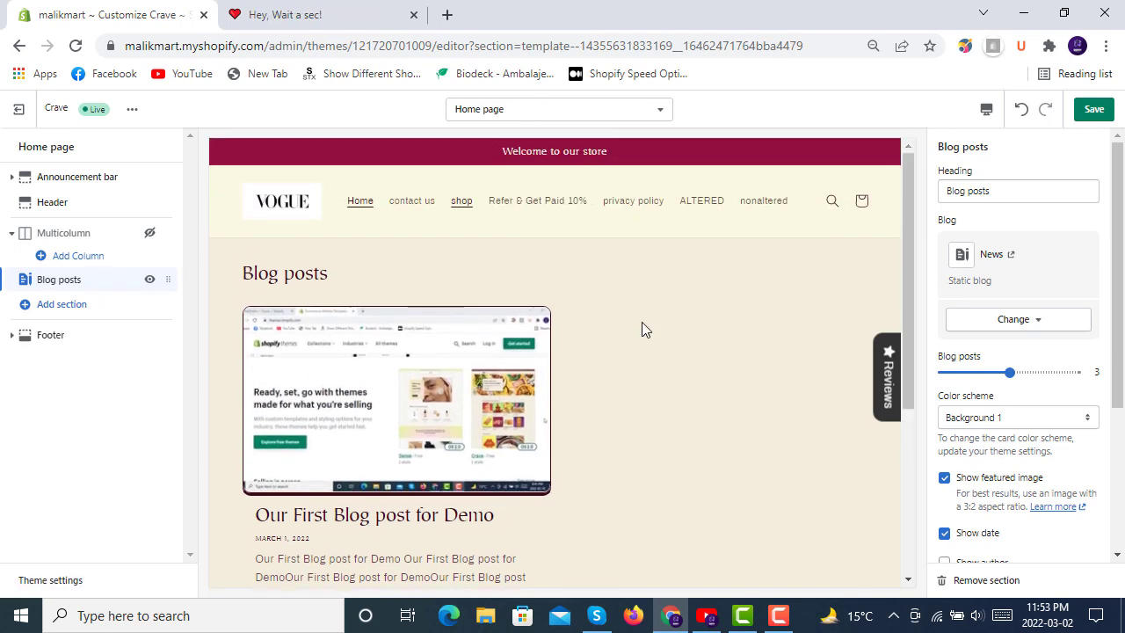
scroll(600, 298, down, 3)
scroll(600, 298, up, 3)
scroll(708, 343, down, 5)
scroll(708, 344, up, 5)
Step: Keep News as the blog shown in the Blog posts section
click(1020, 320)
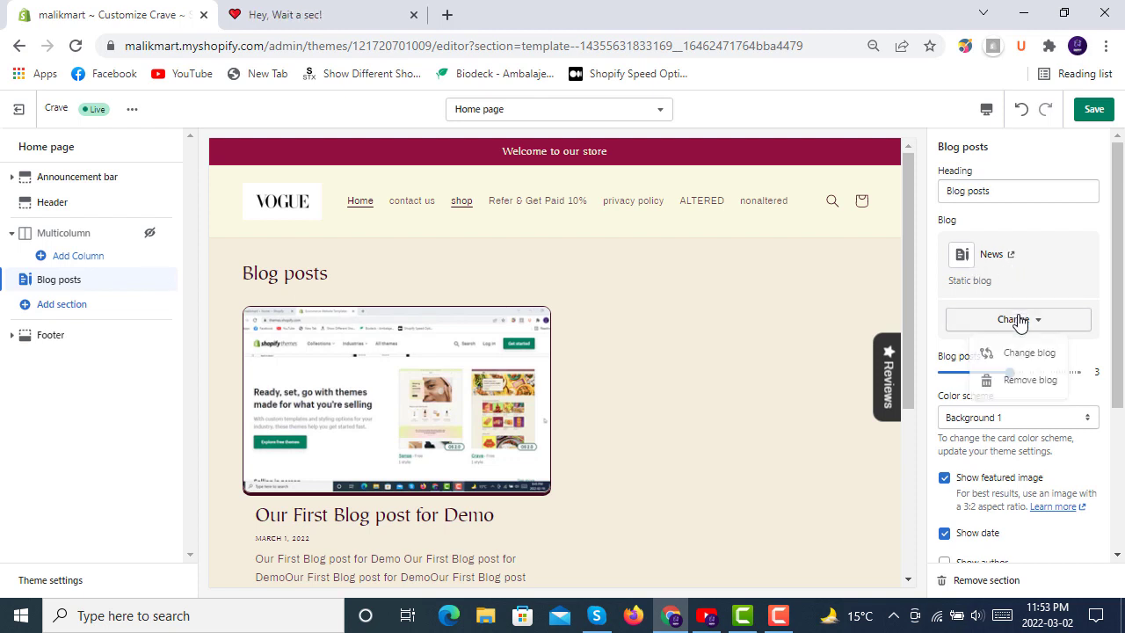
click(1030, 355)
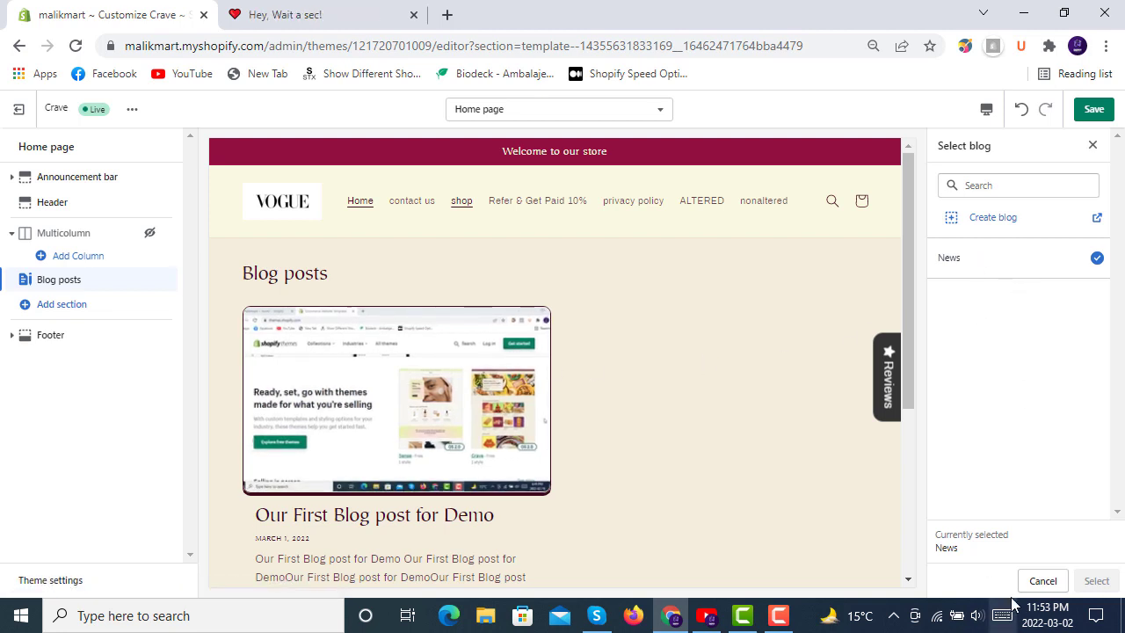
click(1042, 580)
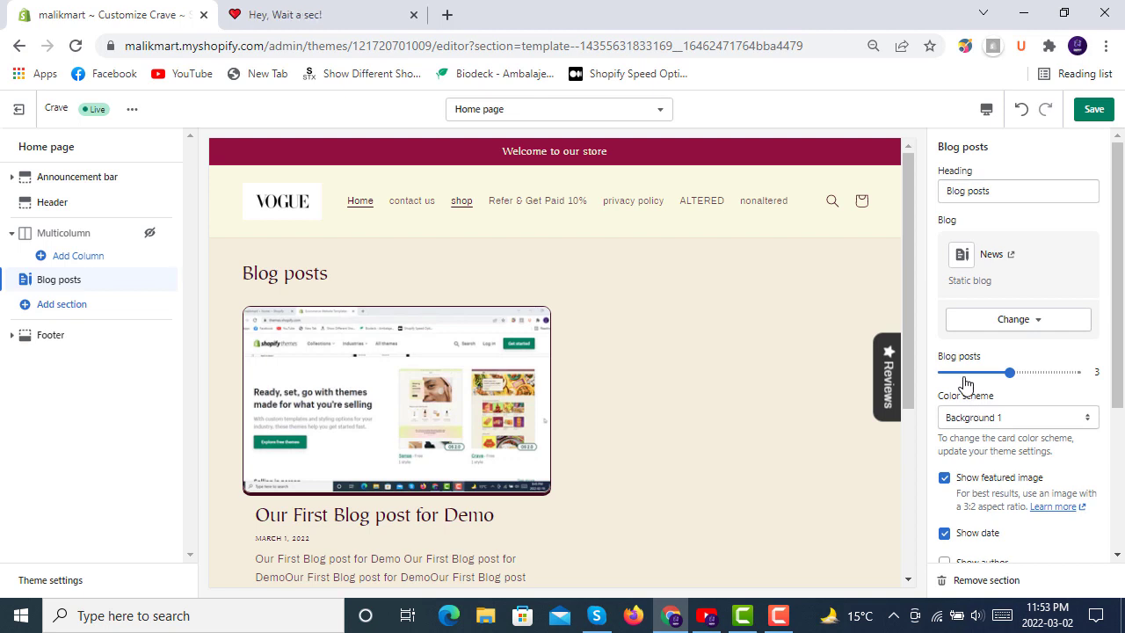
Step: Reduce the Blog posts section from 3 posts to 2
click(1007, 198)
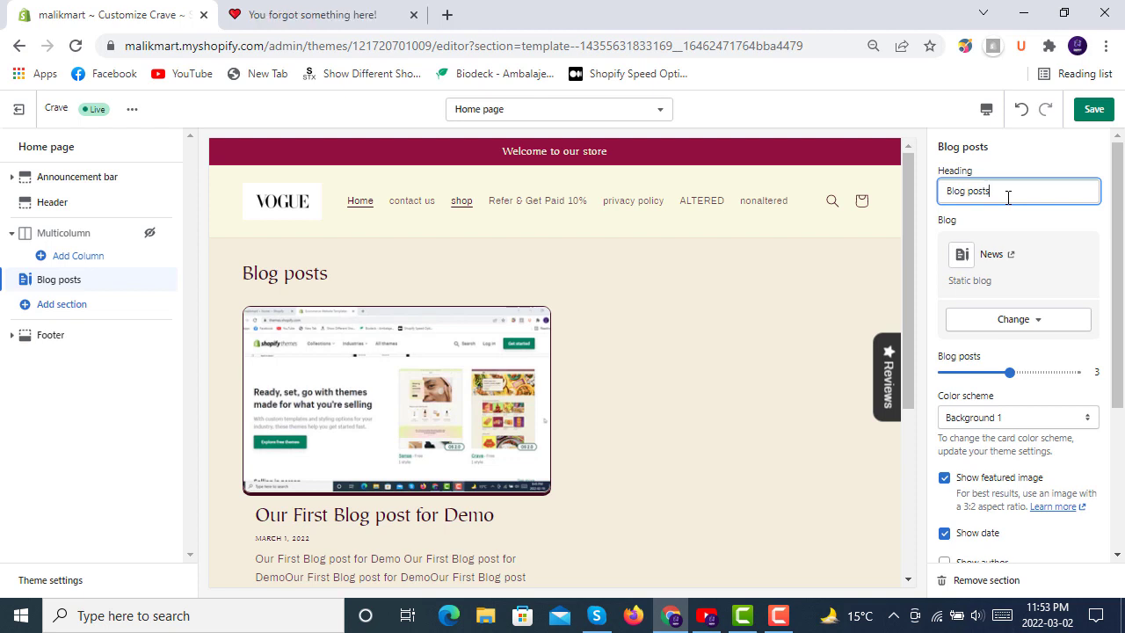
scroll(1033, 254, down, 3)
scroll(1032, 254, down, 1)
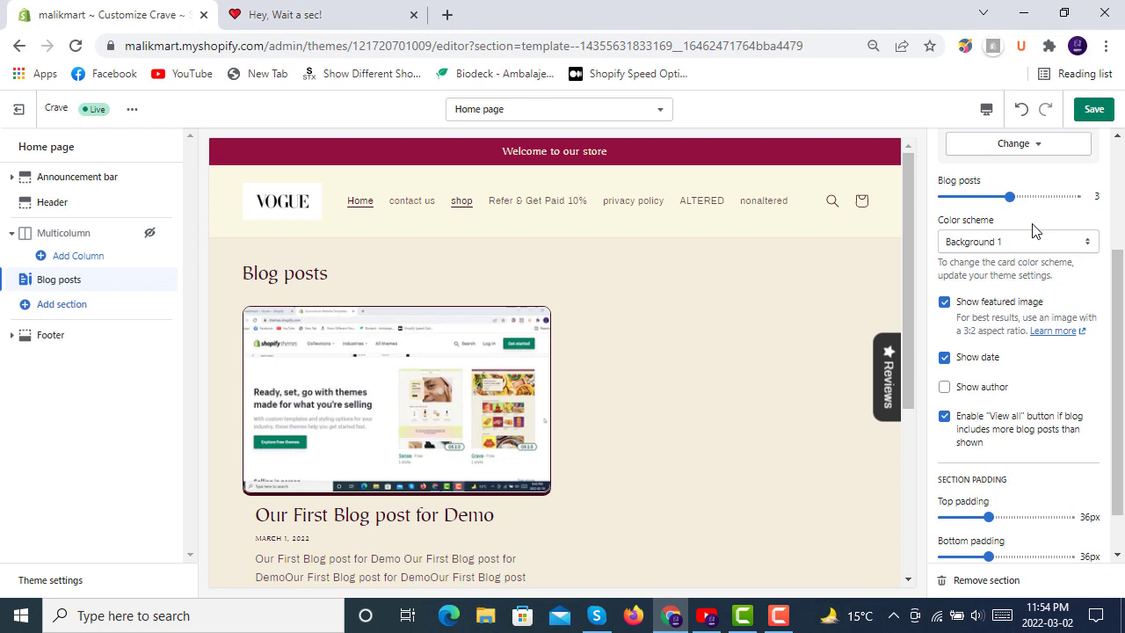
mouse_move(1007, 194)
mouse_down()
mouse_move(1105, 195)
mouse_move(941, 196)
mouse_up()
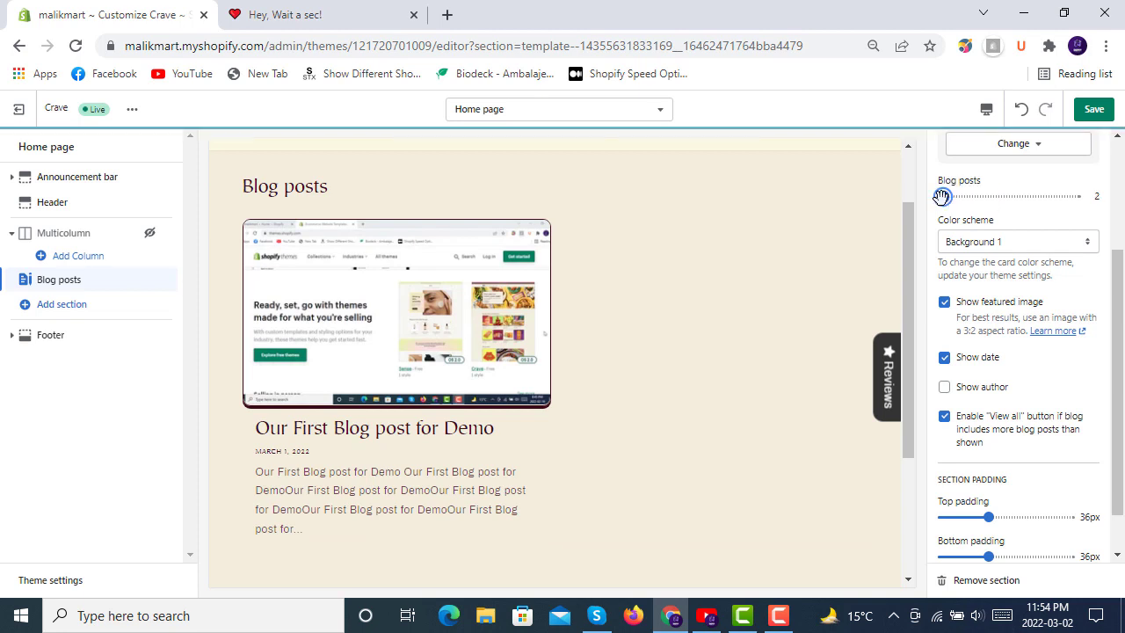
click(989, 243)
click(984, 260)
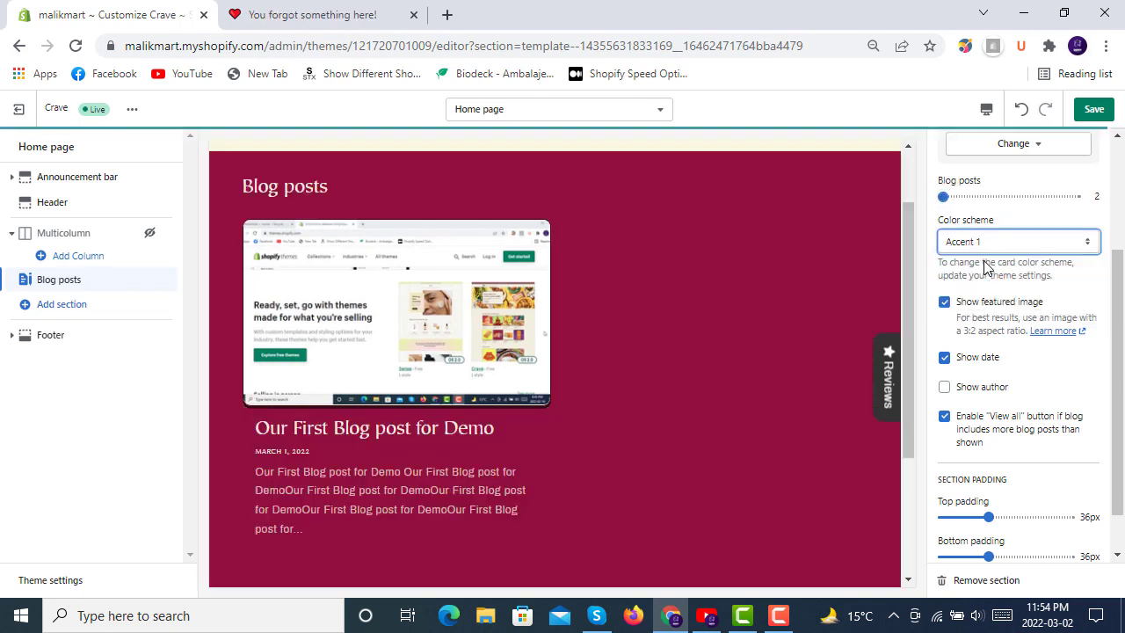
click(984, 246)
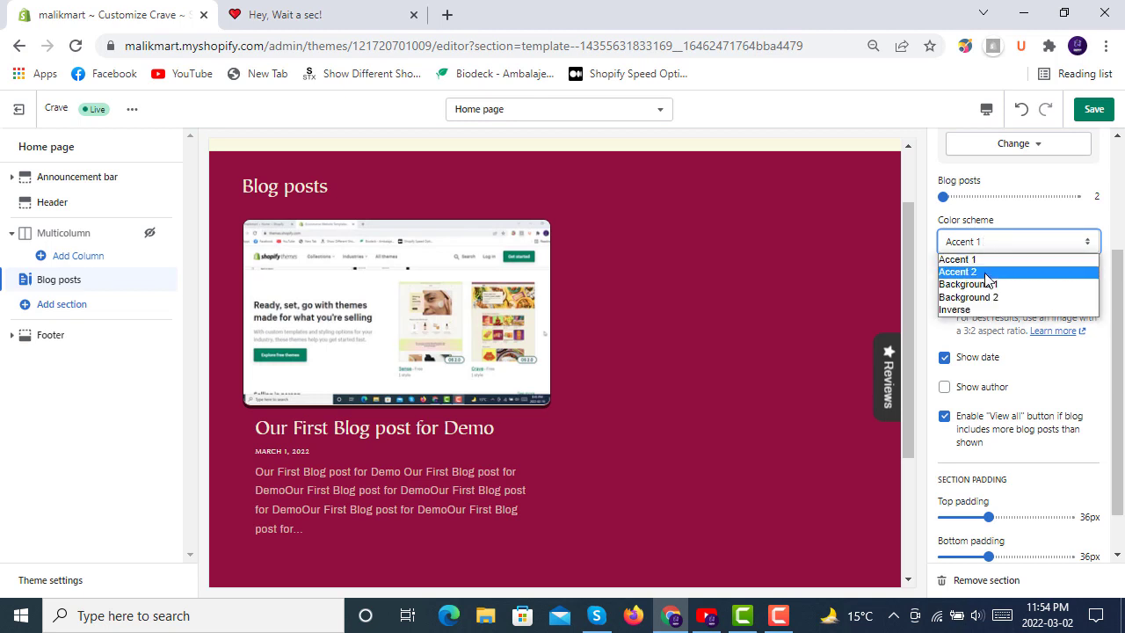
click(984, 268)
click(989, 245)
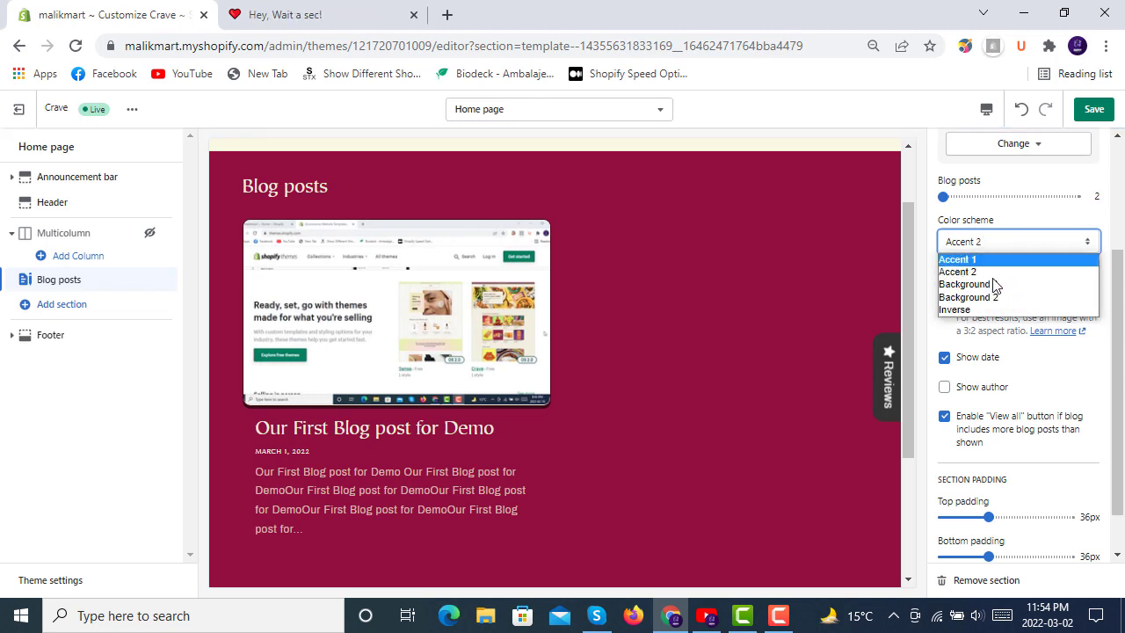
click(993, 284)
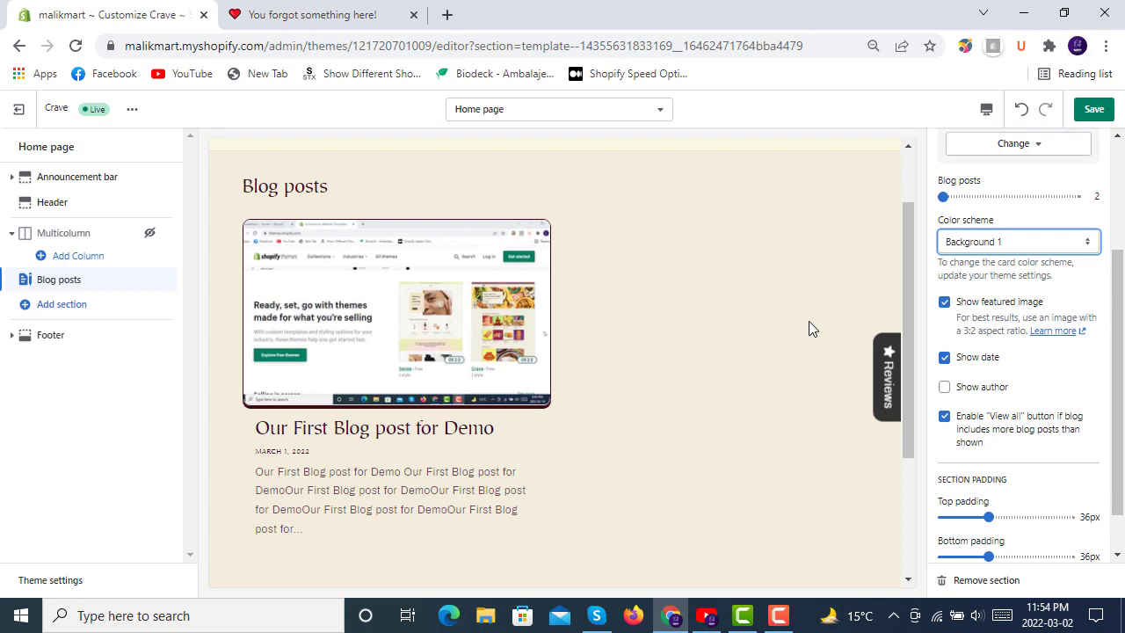
scroll(666, 384, up, 1)
scroll(671, 358, down, 2)
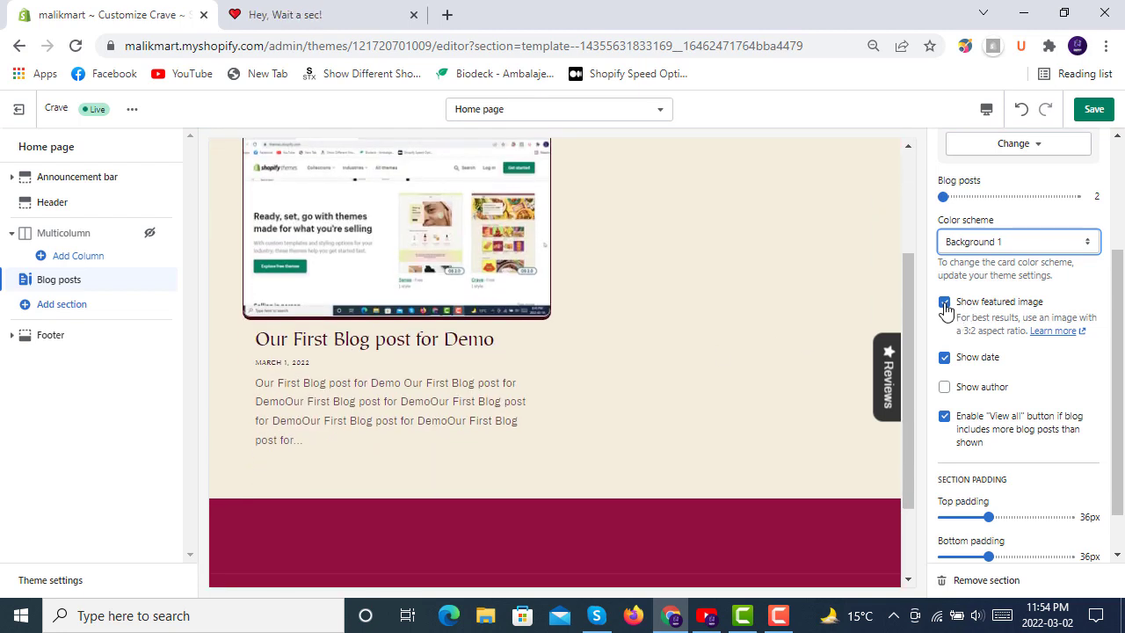
click(945, 304)
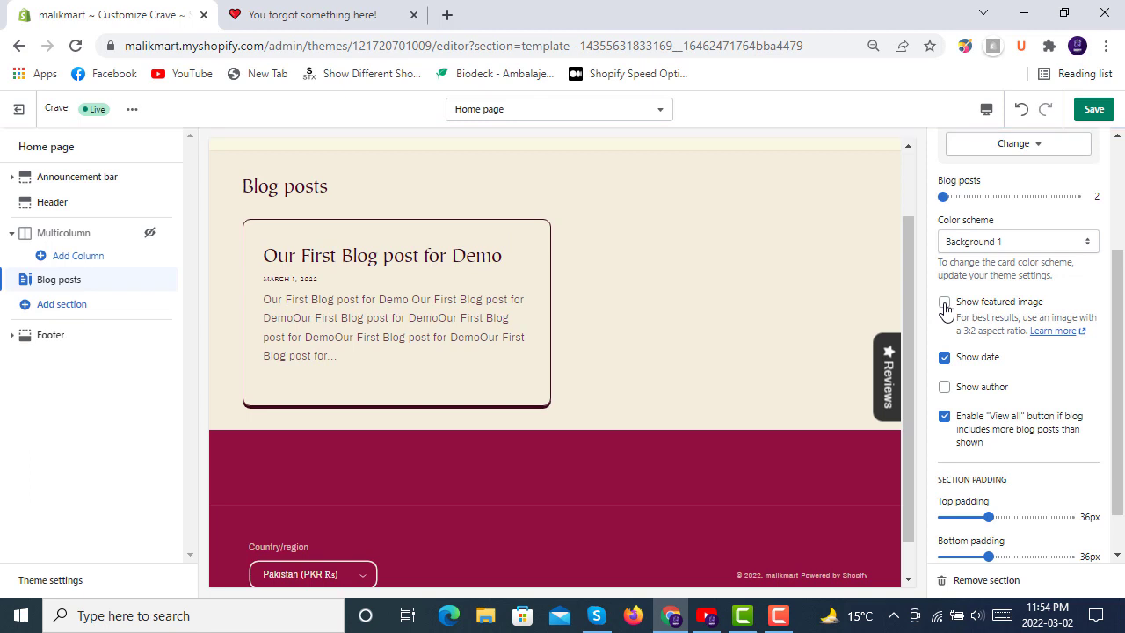
click(944, 303)
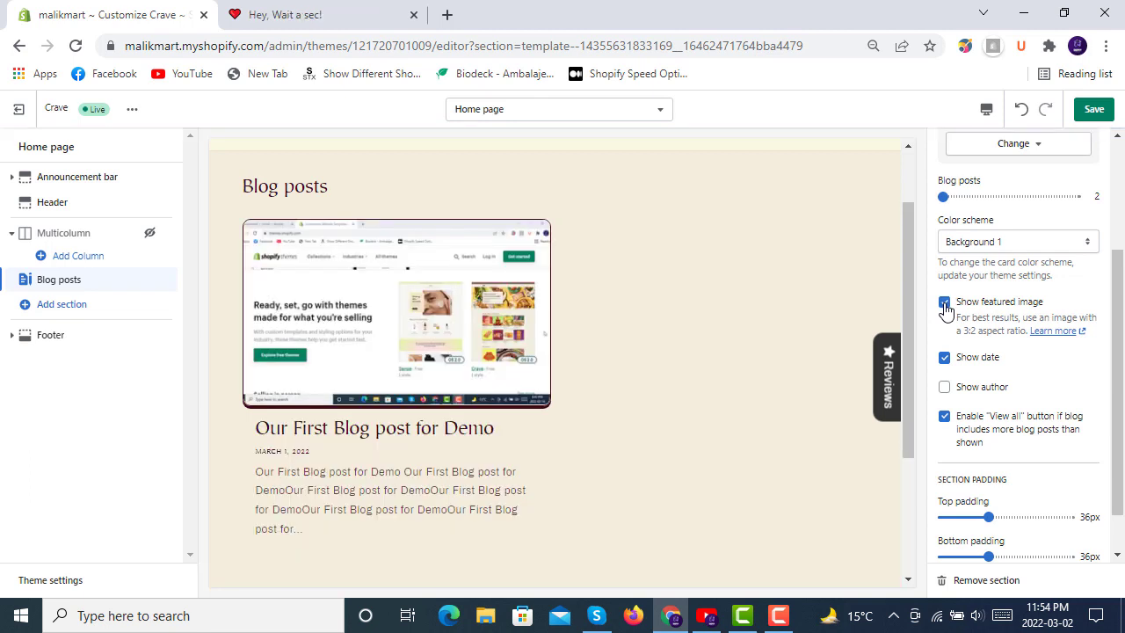
click(945, 303)
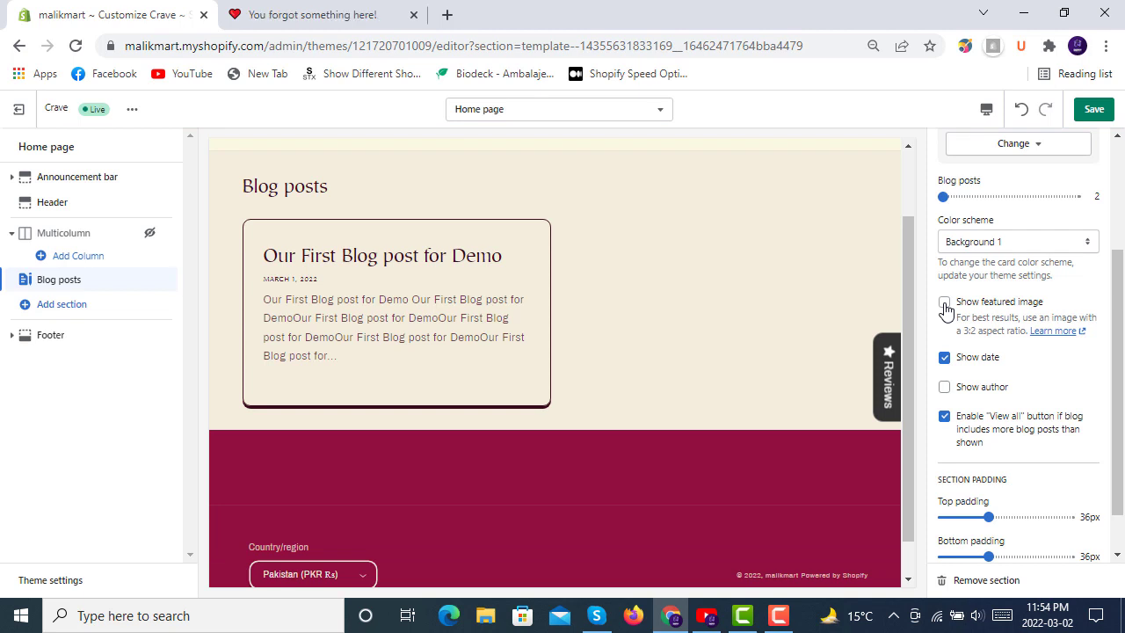
click(944, 303)
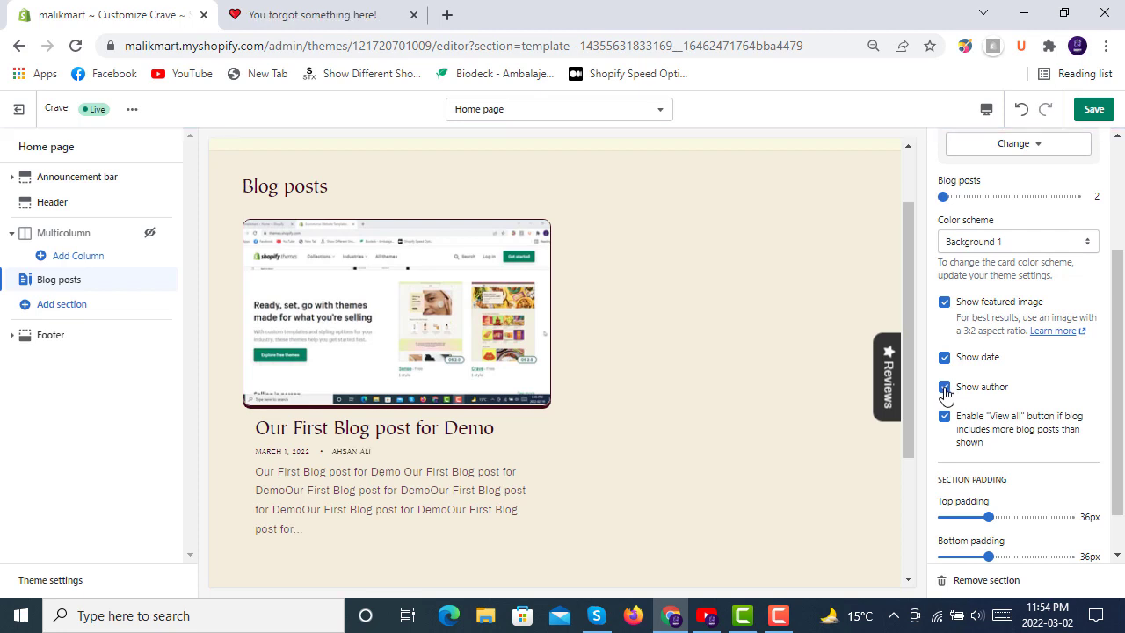
click(944, 387)
click(944, 421)
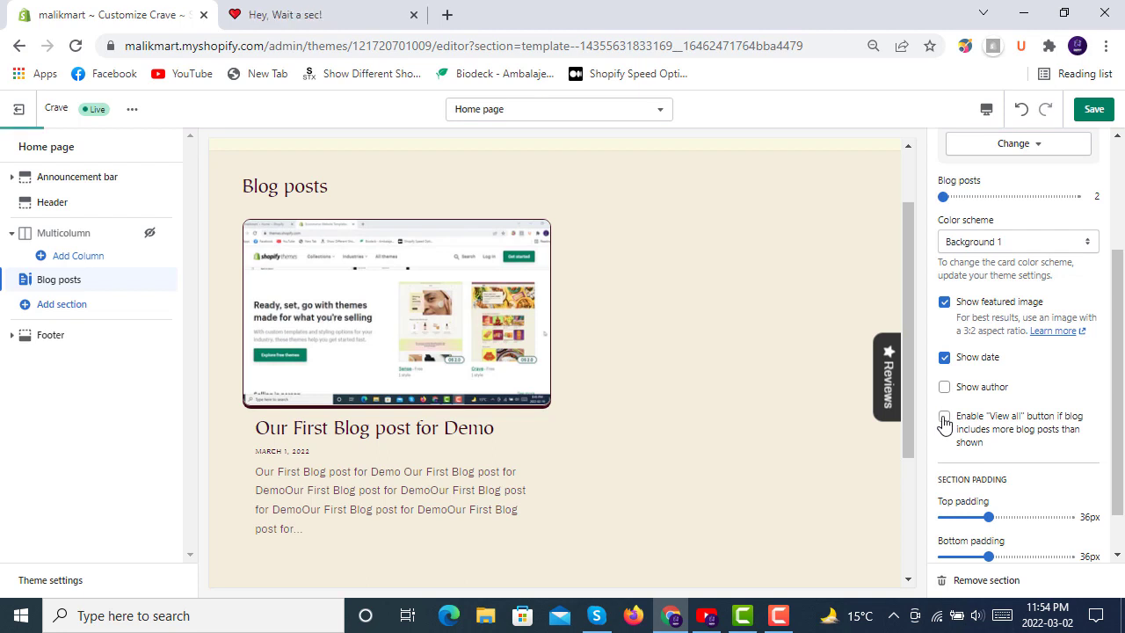
click(945, 421)
Step: Try top padding at 100px, return it to 36px, and expand the theme settings group
scroll(545, 402, down, 3)
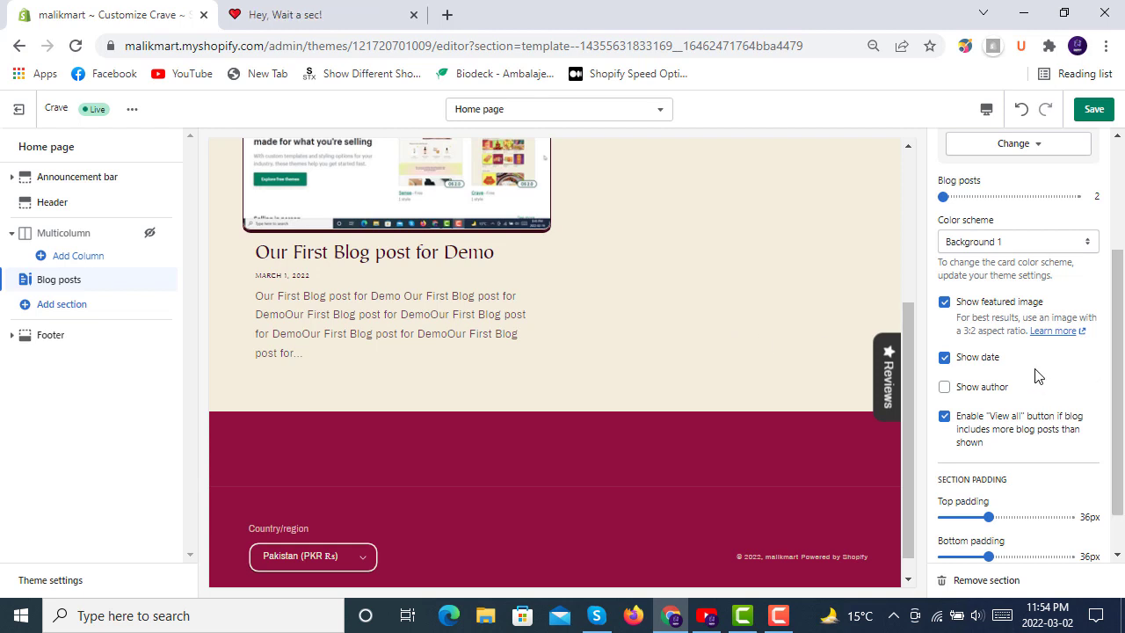
scroll(1035, 375, down, 2)
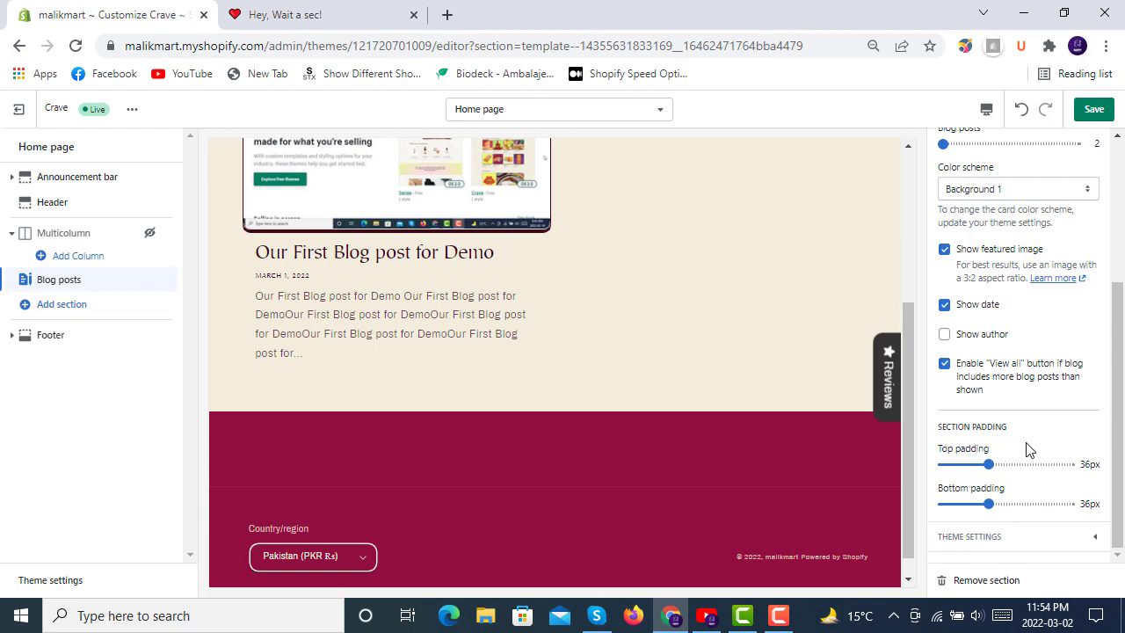
scroll(636, 394, up, 3)
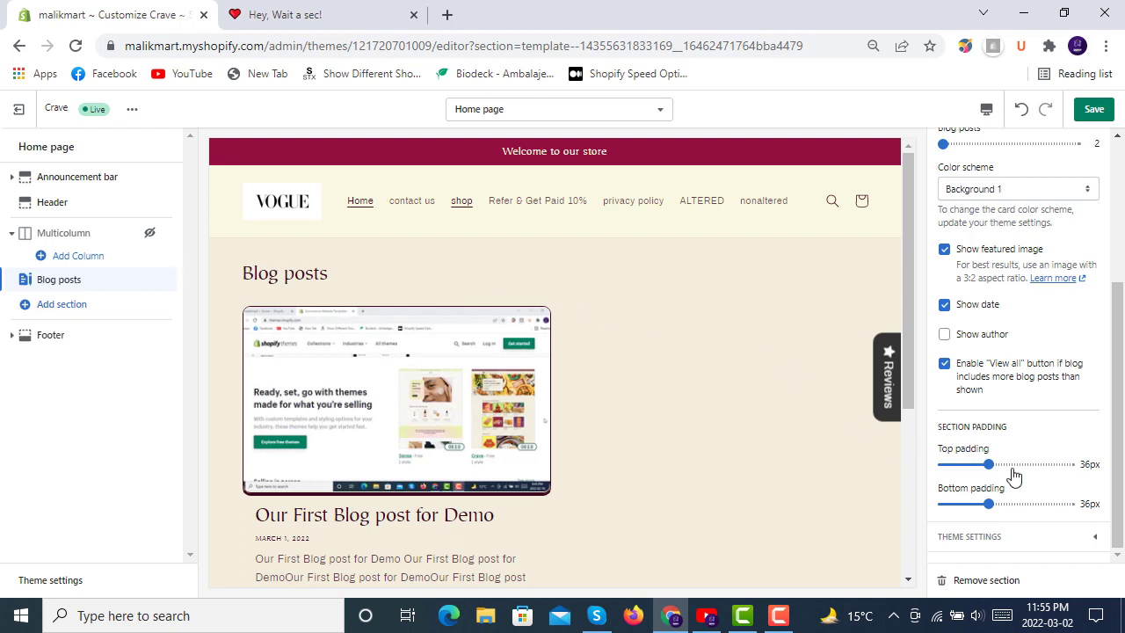
drag(994, 466, 1098, 463)
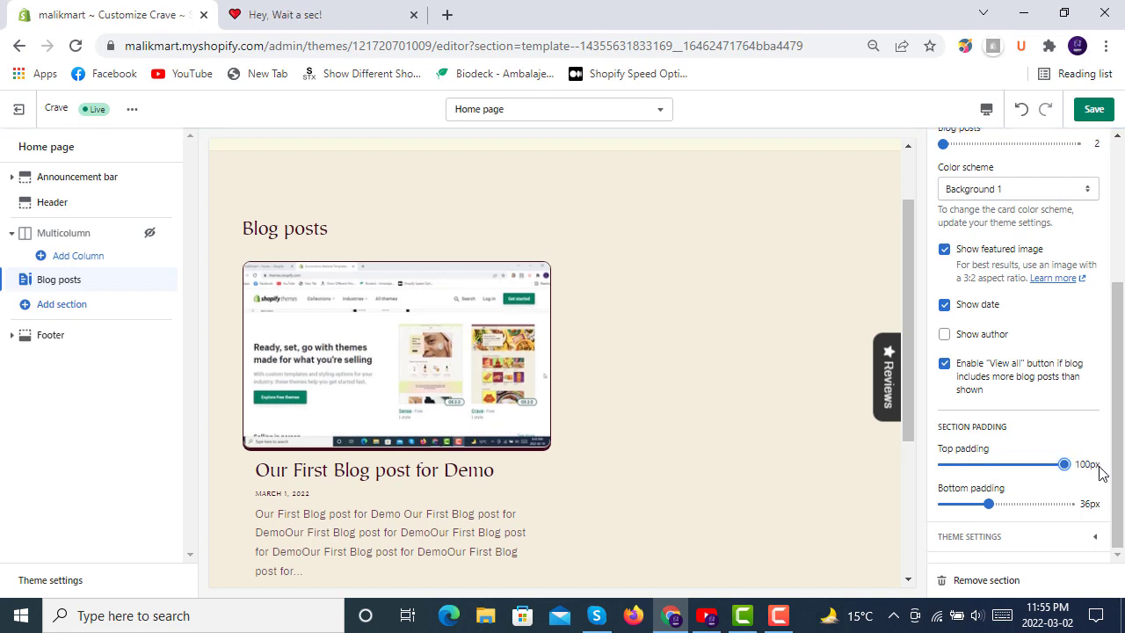
drag(1062, 464, 986, 465)
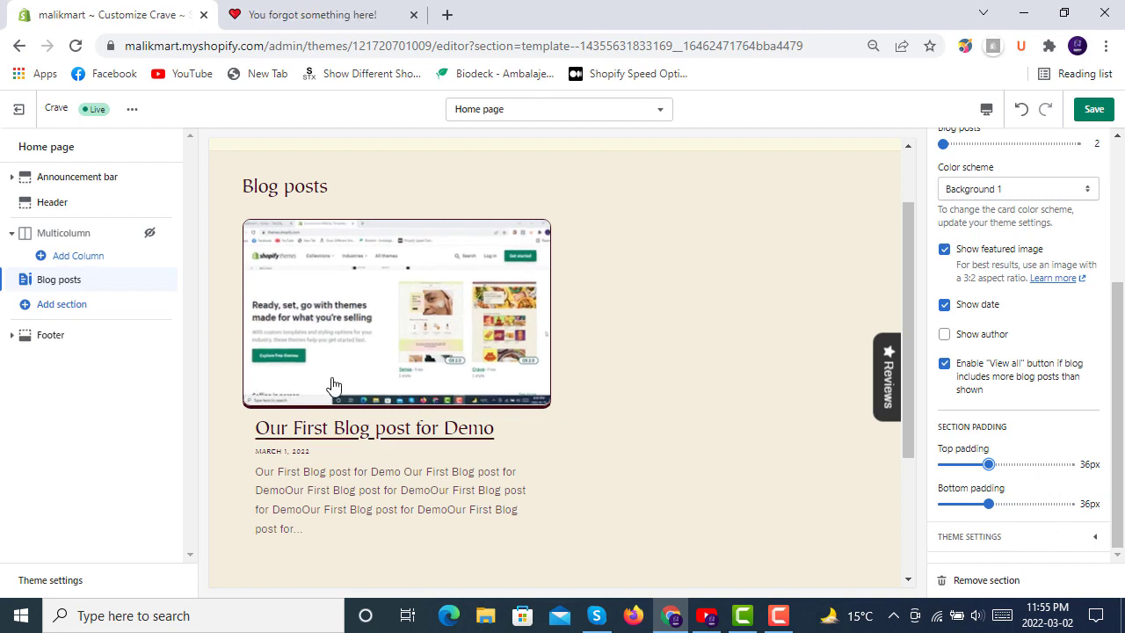
click(1004, 536)
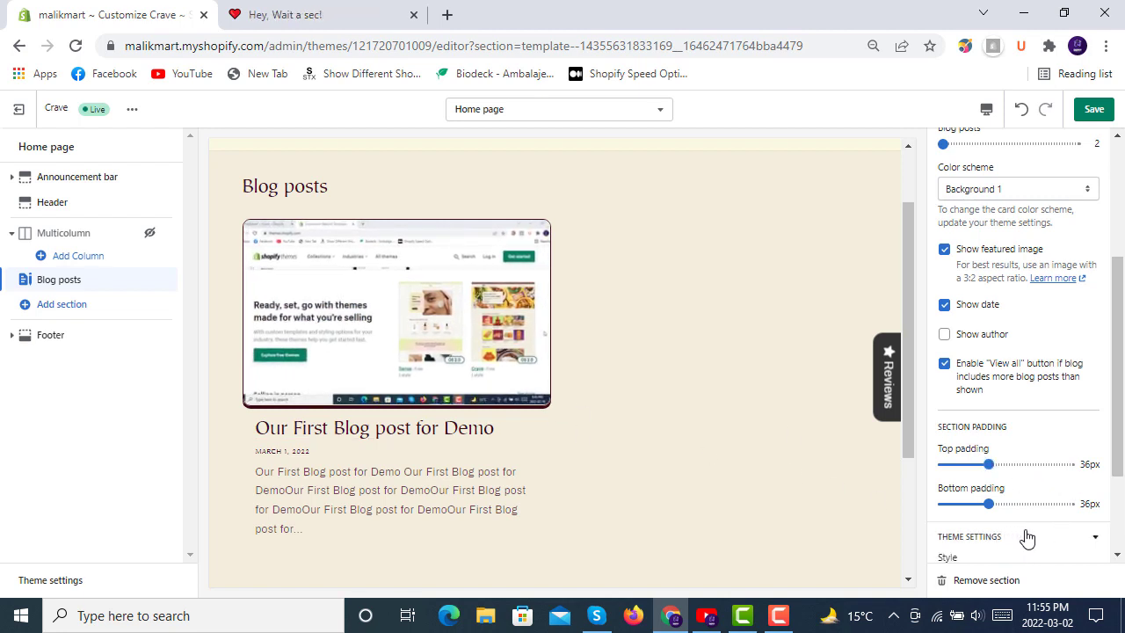
scroll(1035, 475, down, 2)
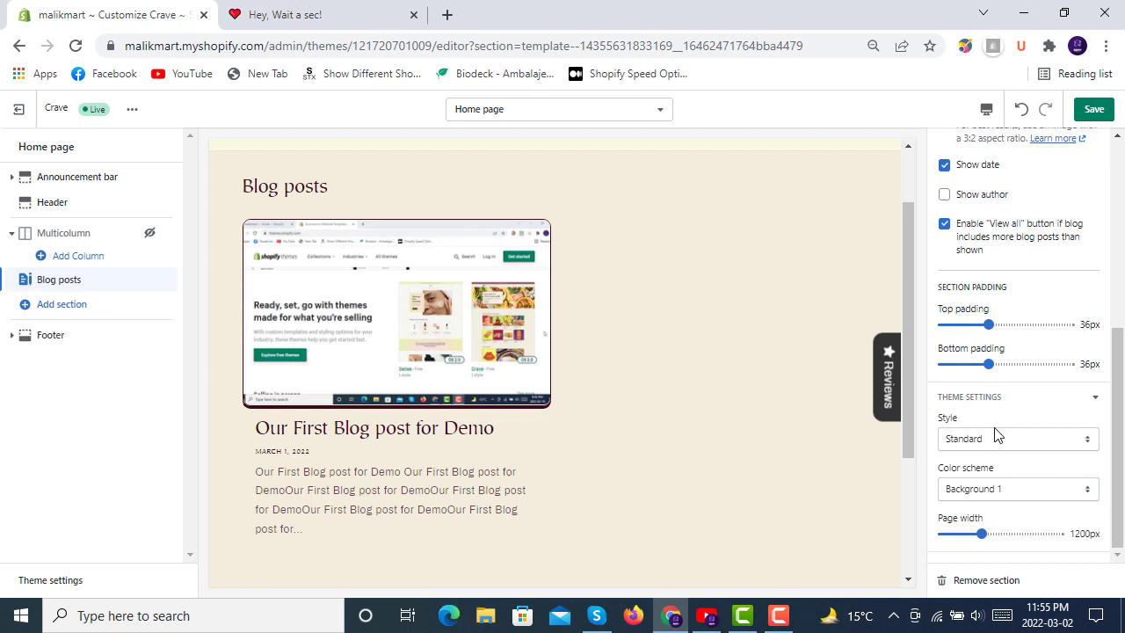
click(995, 440)
click(981, 467)
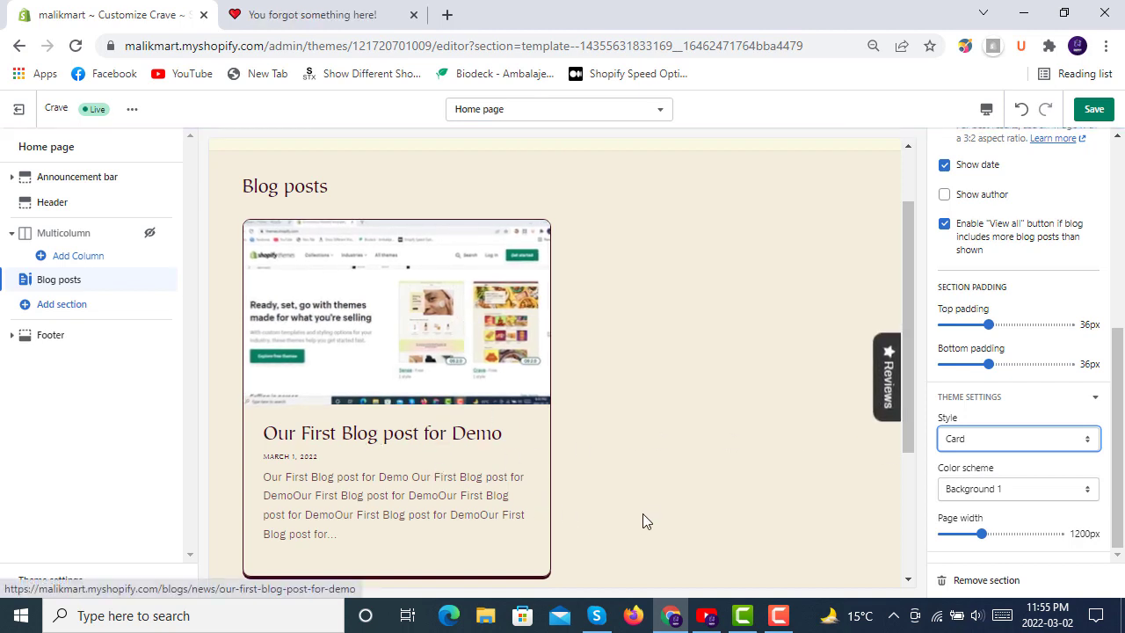
click(984, 443)
click(985, 454)
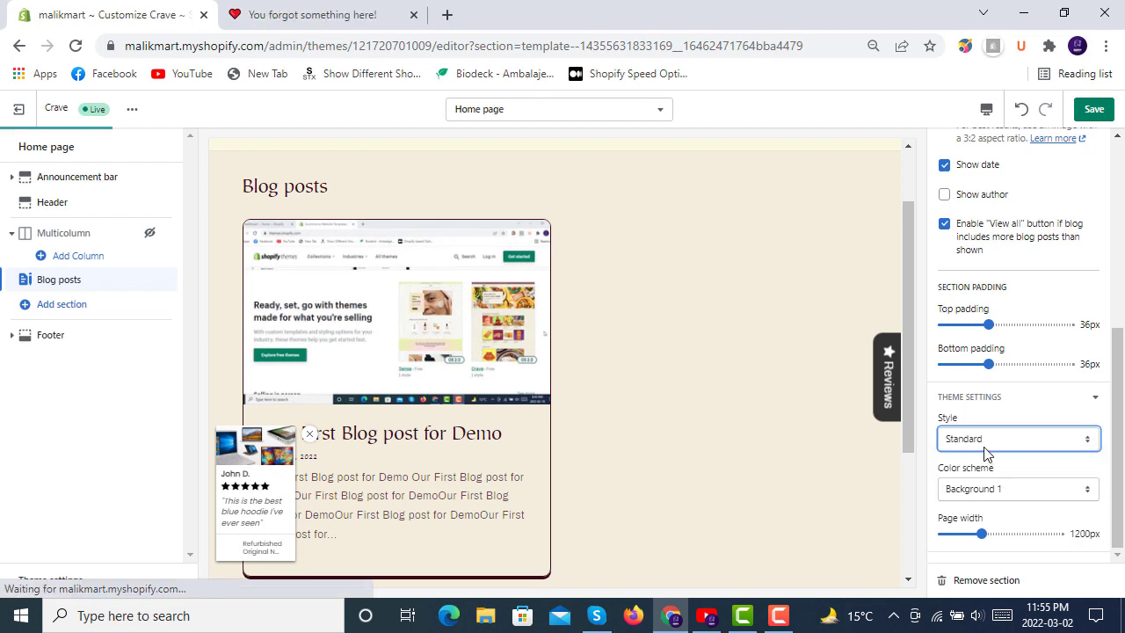
click(999, 492)
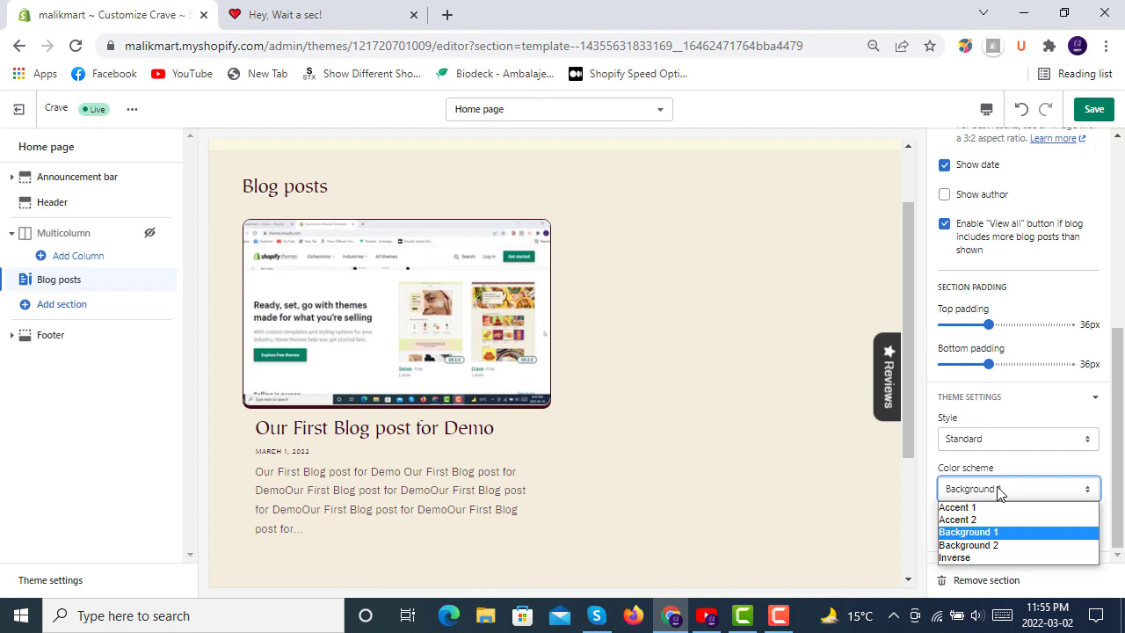
click(985, 503)
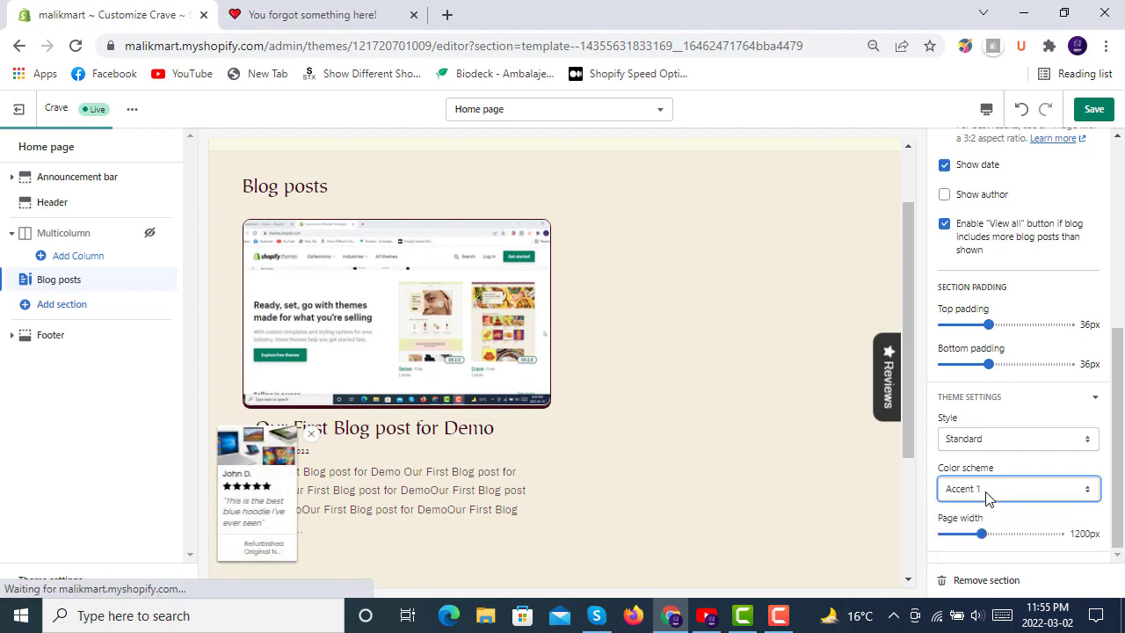
click(985, 496)
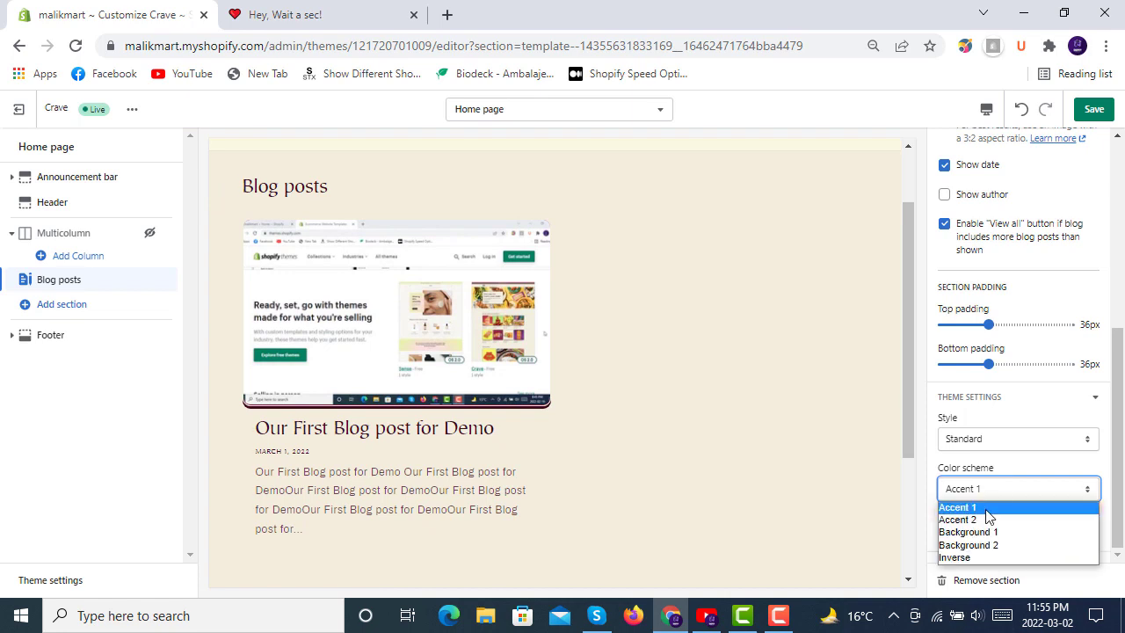
click(987, 530)
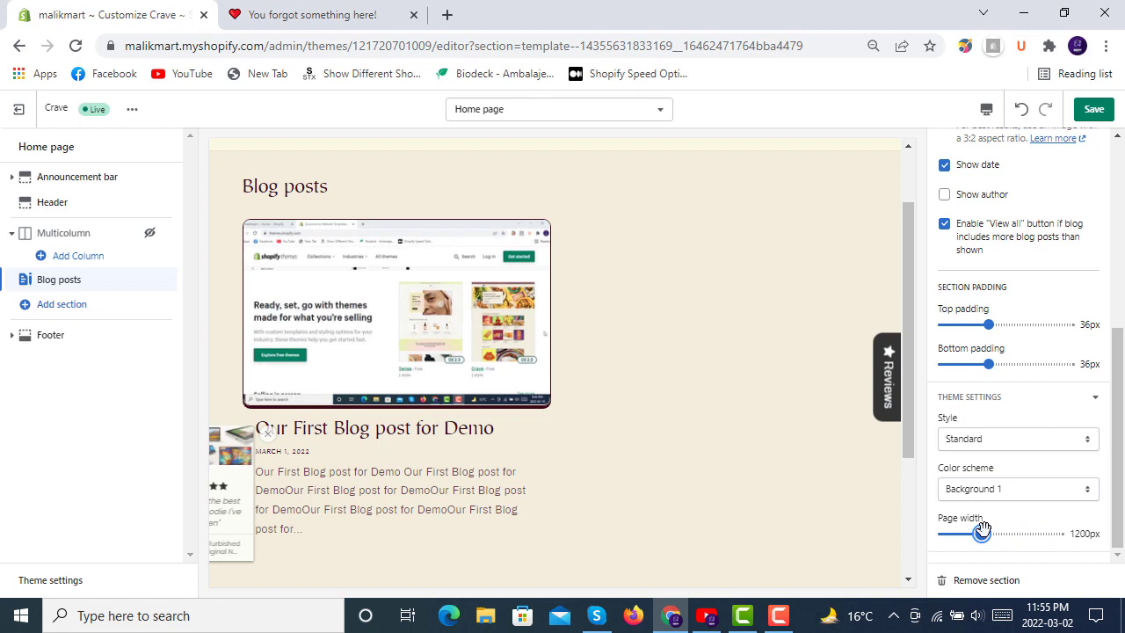
drag(981, 533, 963, 532)
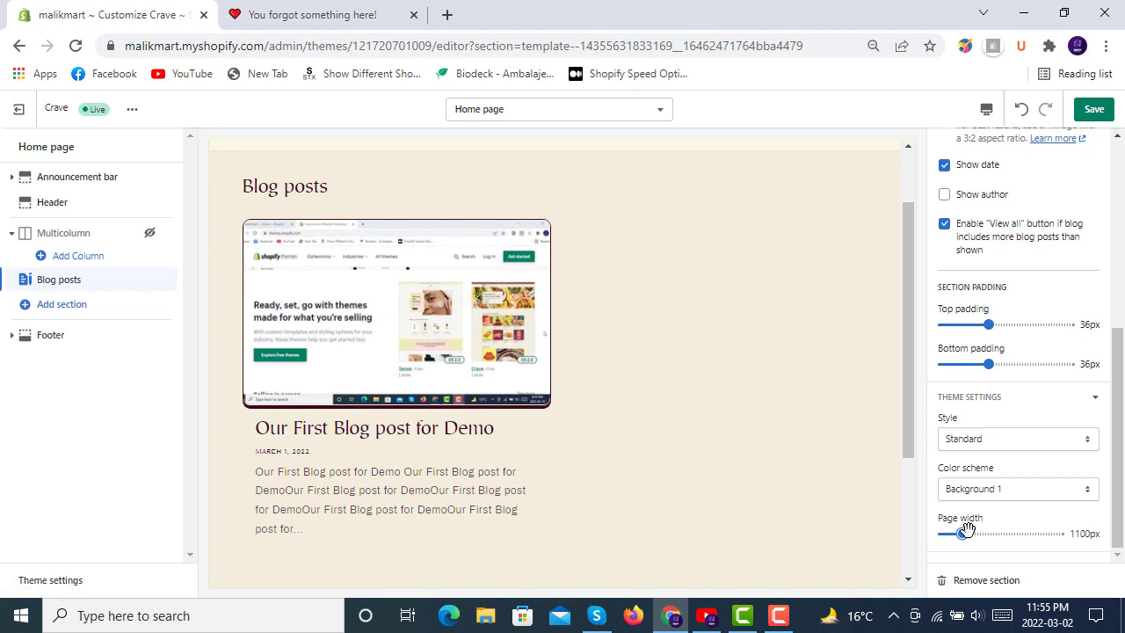
drag(963, 534, 981, 533)
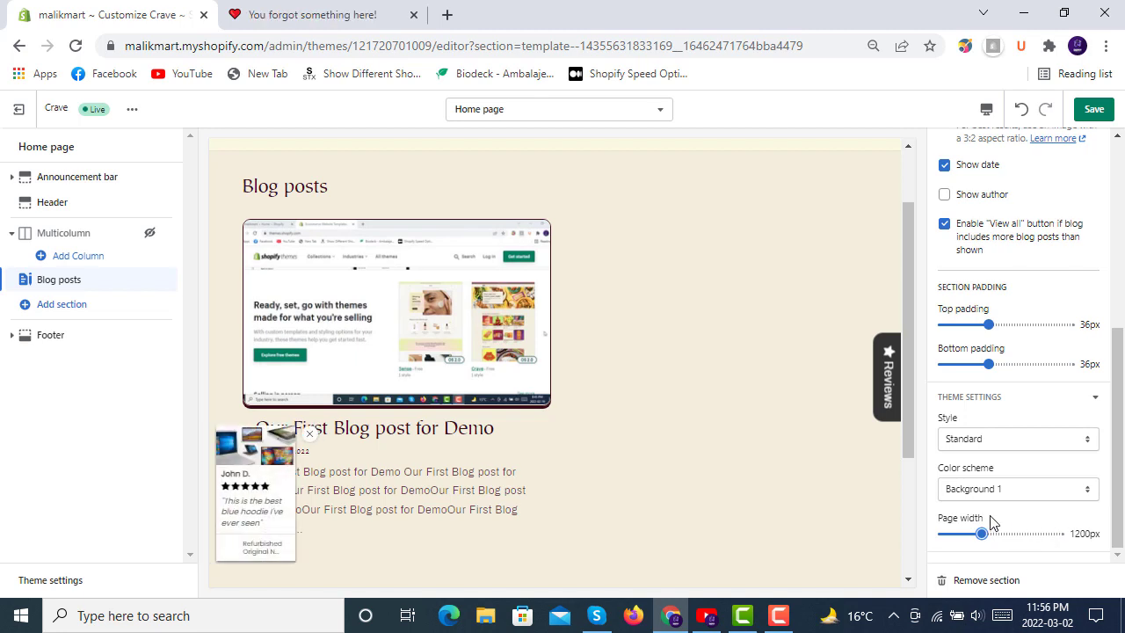
scroll(1004, 460, up, 1)
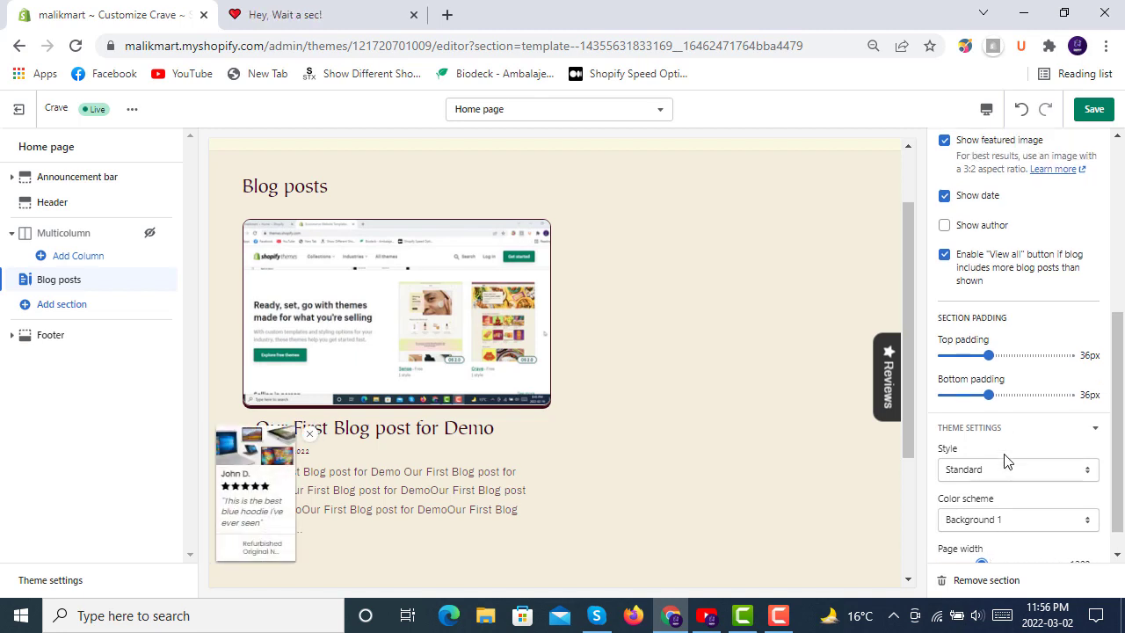
scroll(1004, 352, up, 3)
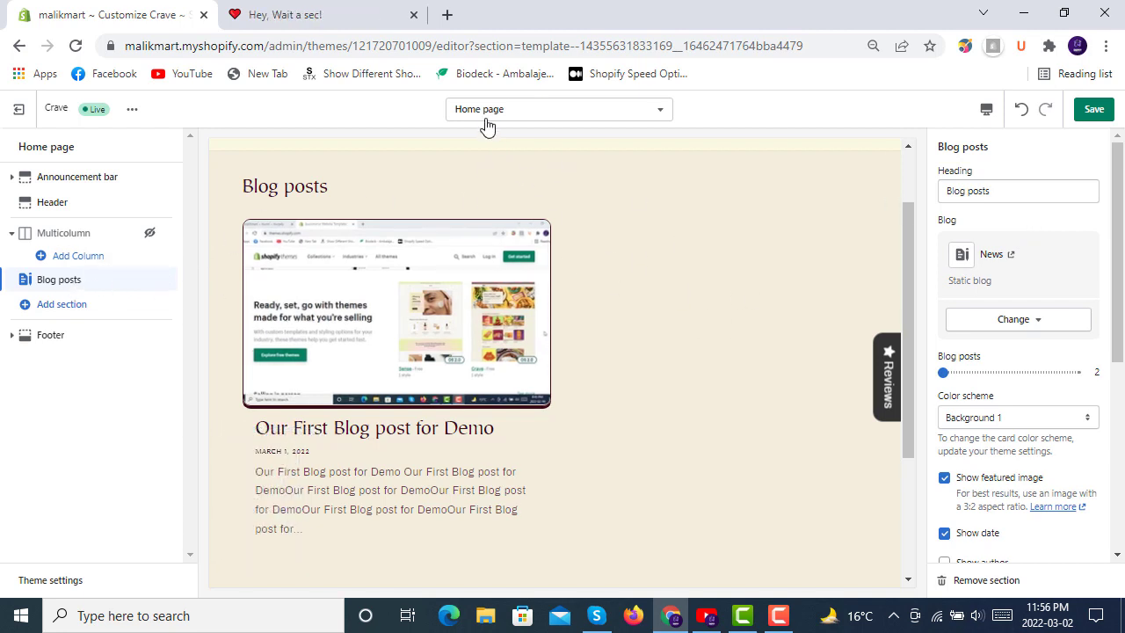
Step: Save the home page changes, then bring up the Products templates
click(1096, 111)
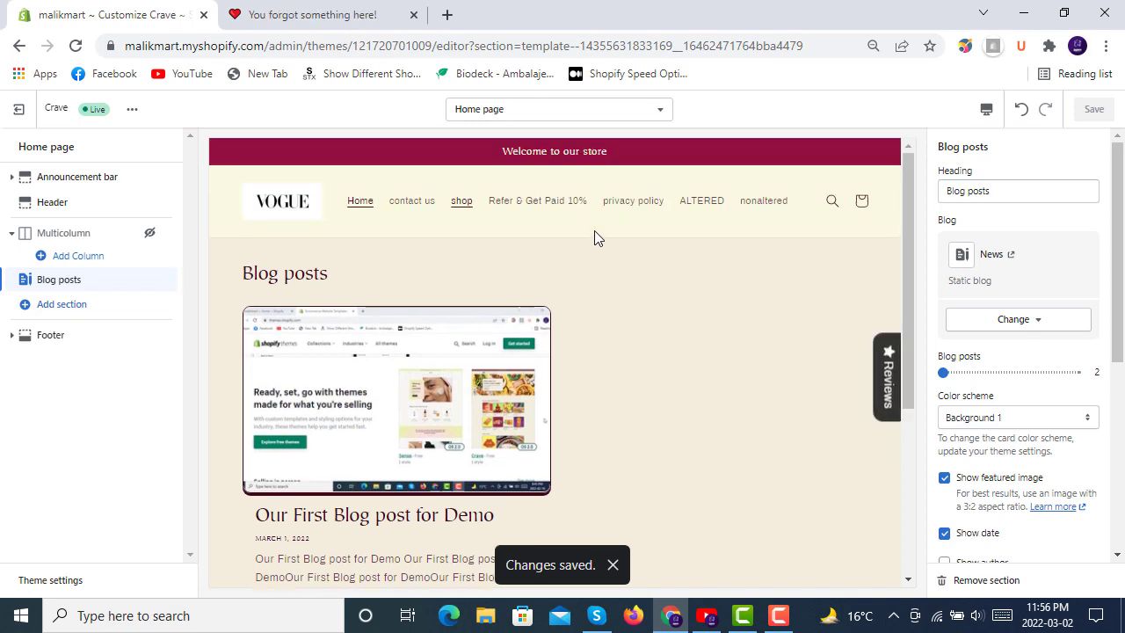
click(500, 109)
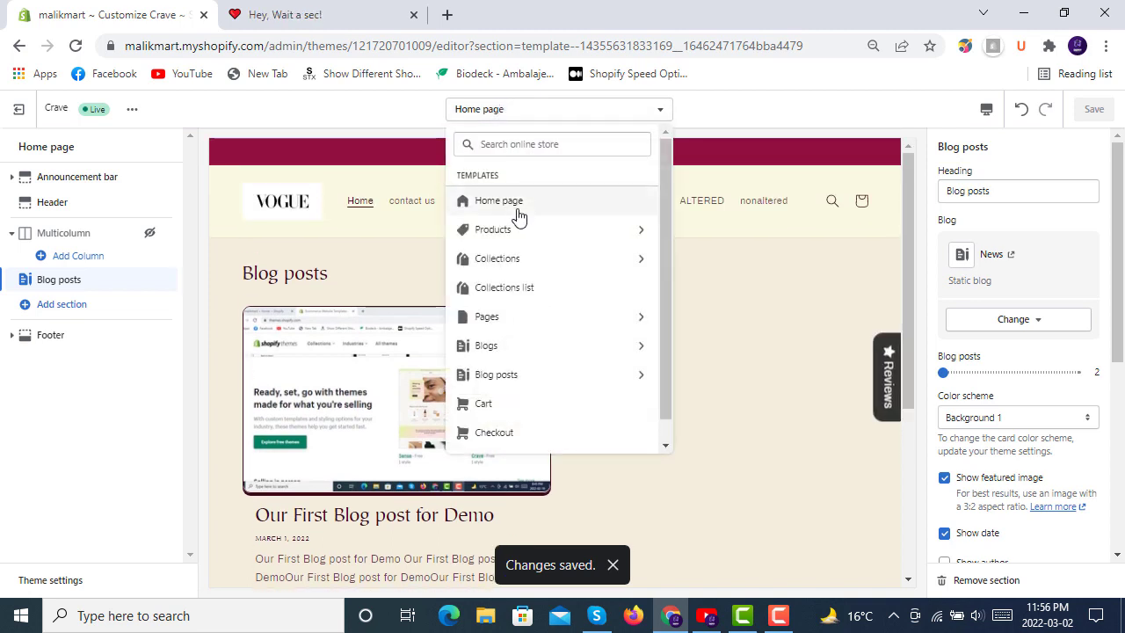
click(501, 239)
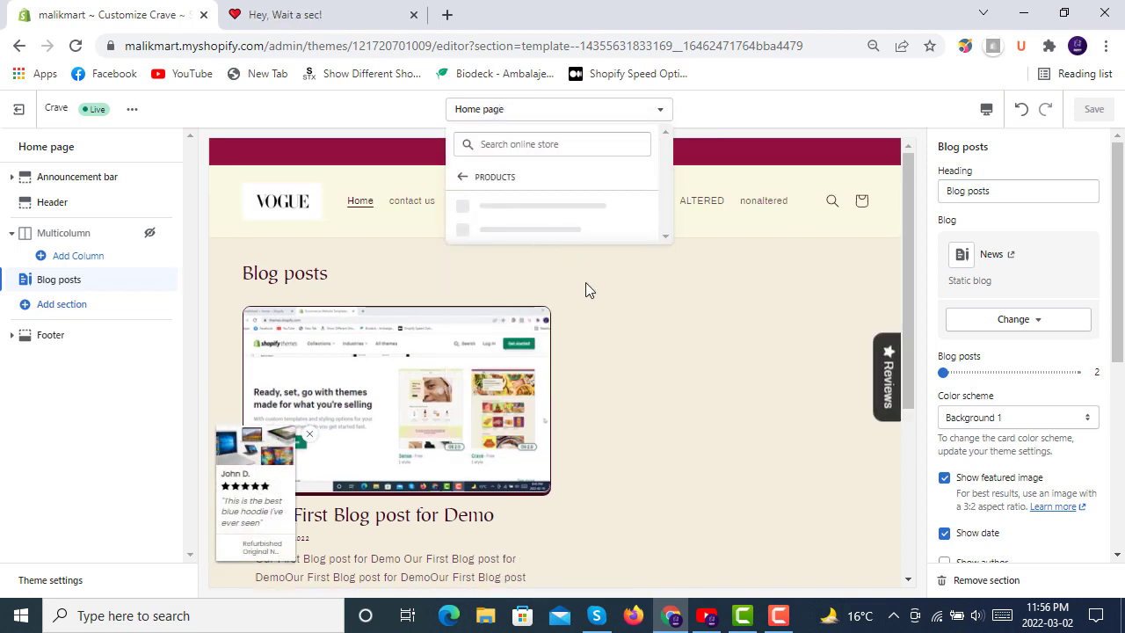
click(501, 213)
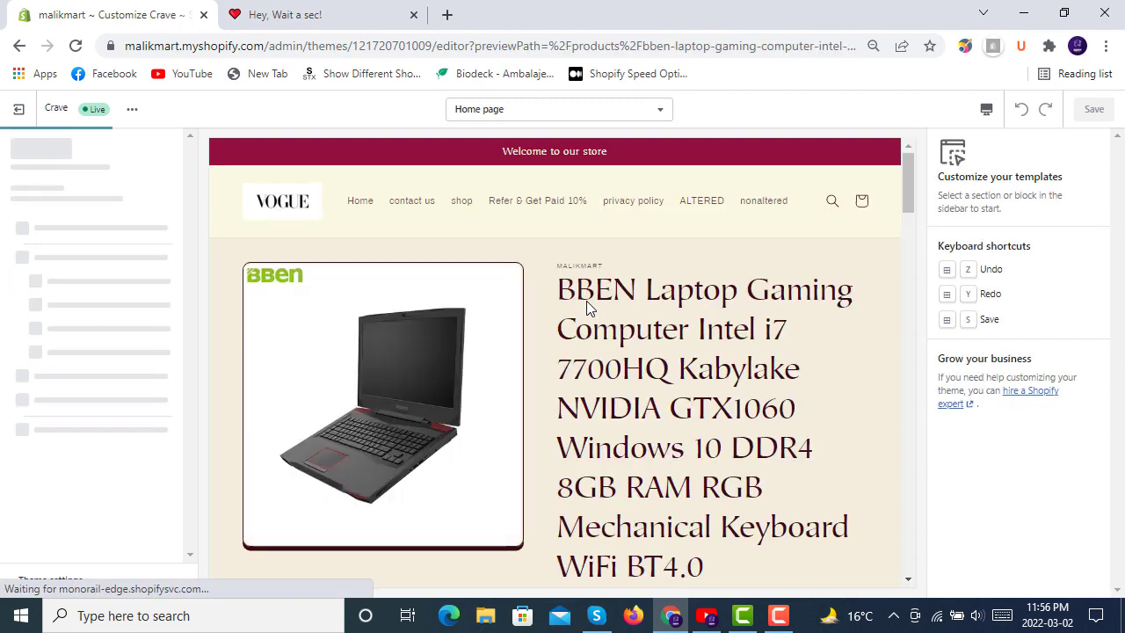
scroll(539, 299, down, 10)
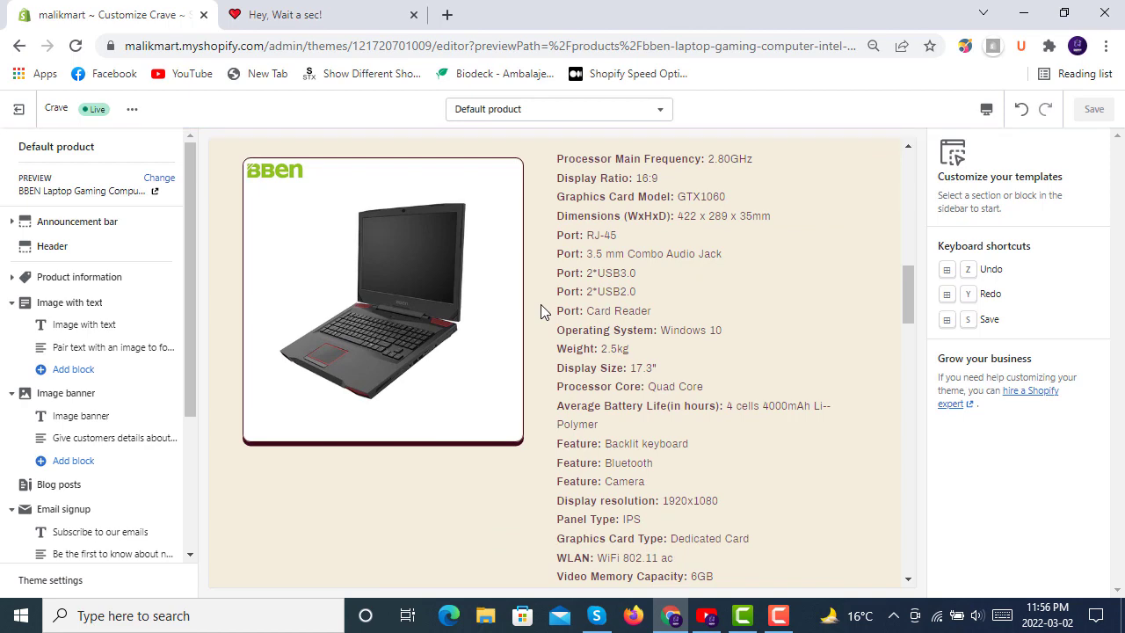
scroll(539, 304, down, 5)
scroll(86, 334, down, 3)
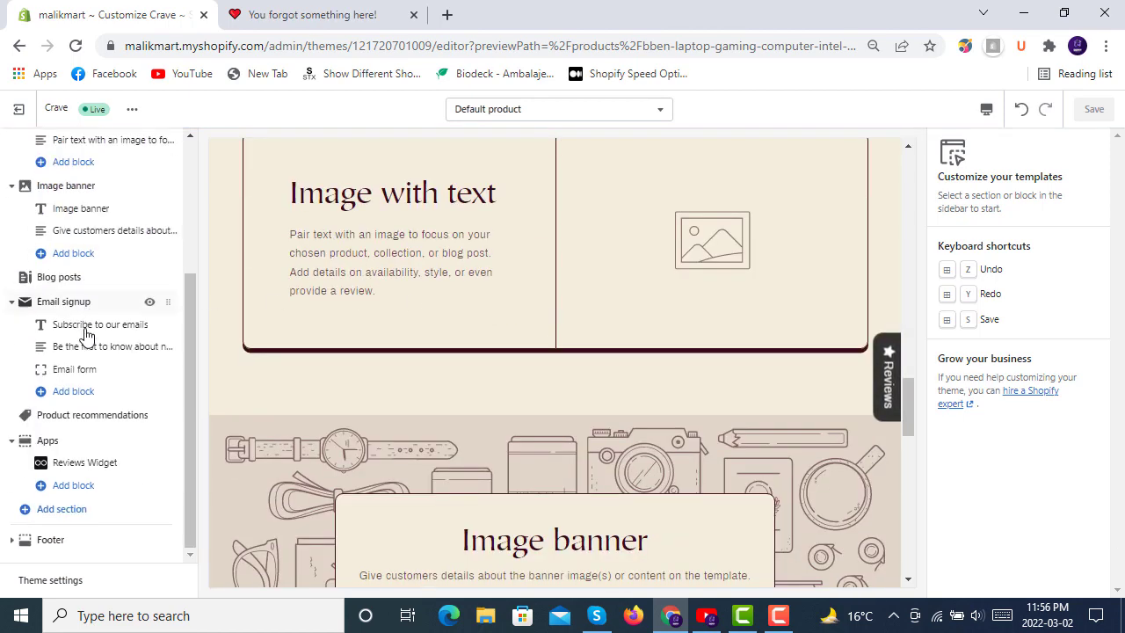
click(58, 508)
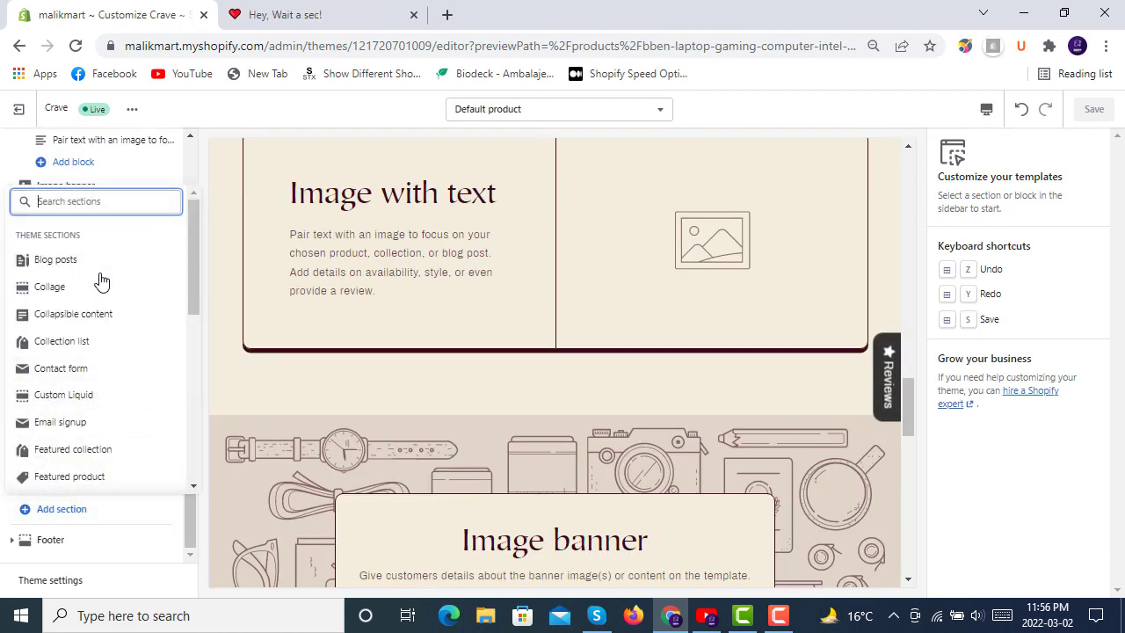
scroll(100, 277, down, 5)
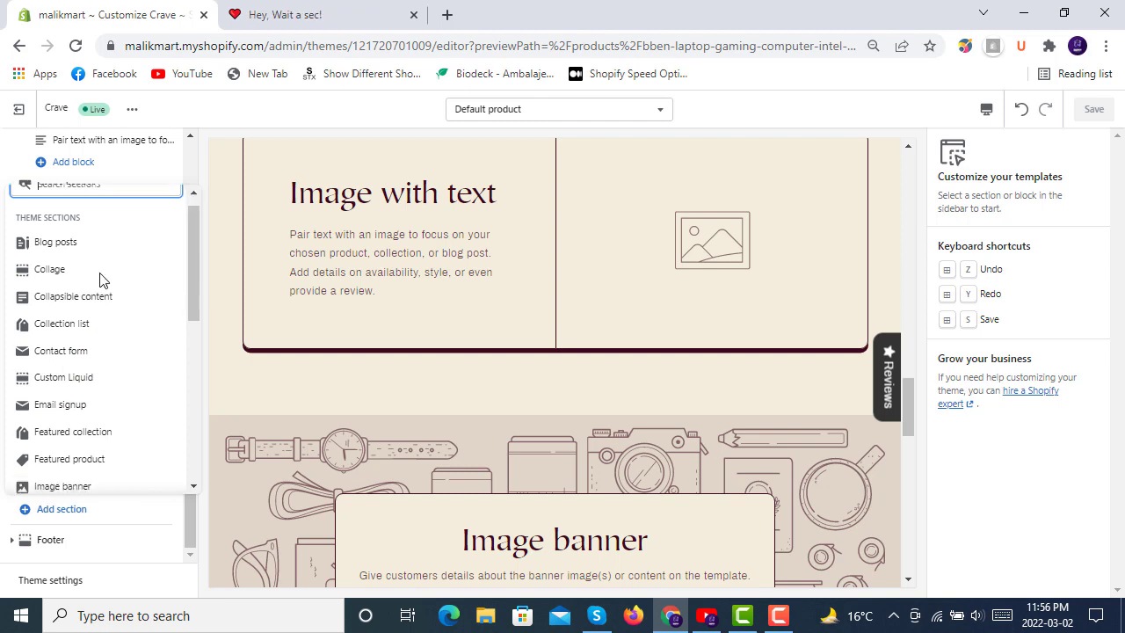
scroll(105, 388, up, 10)
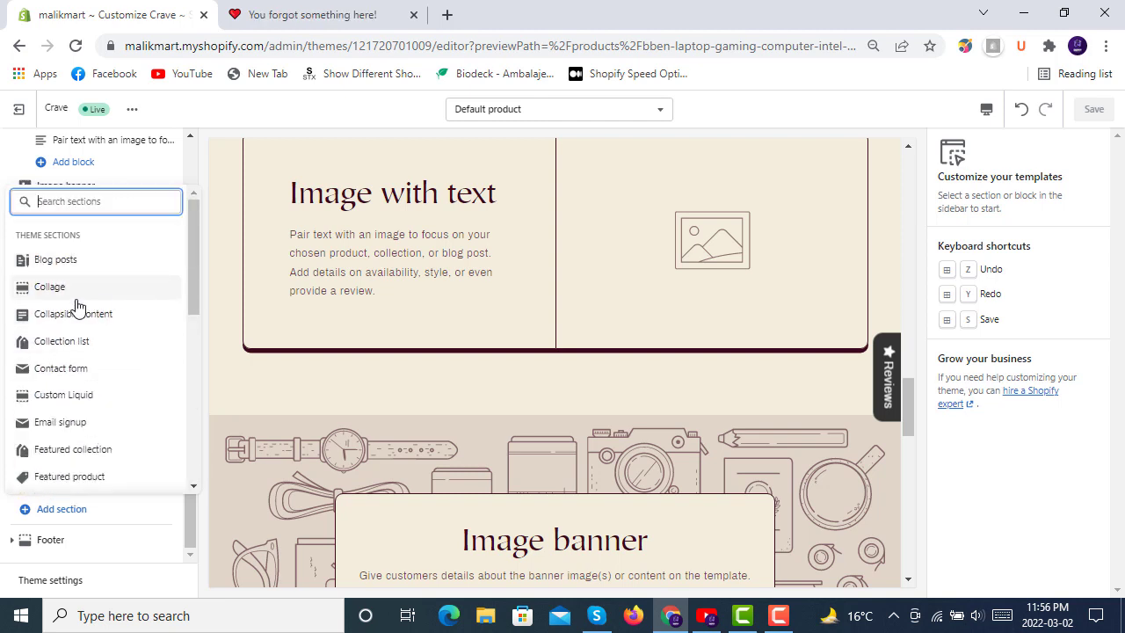
click(224, 174)
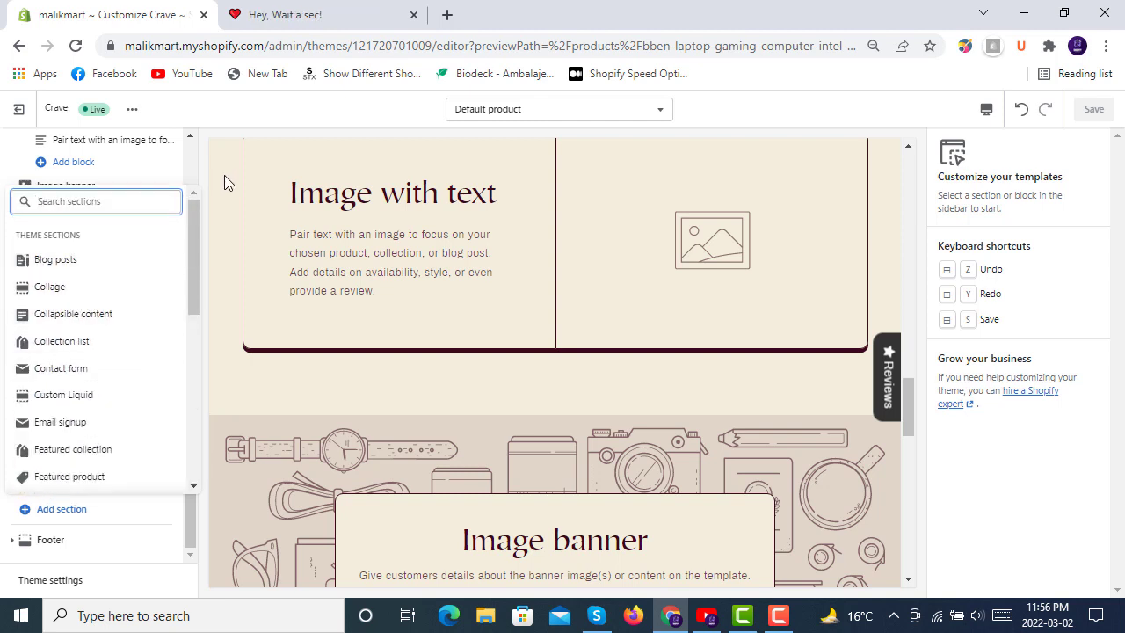
click(488, 119)
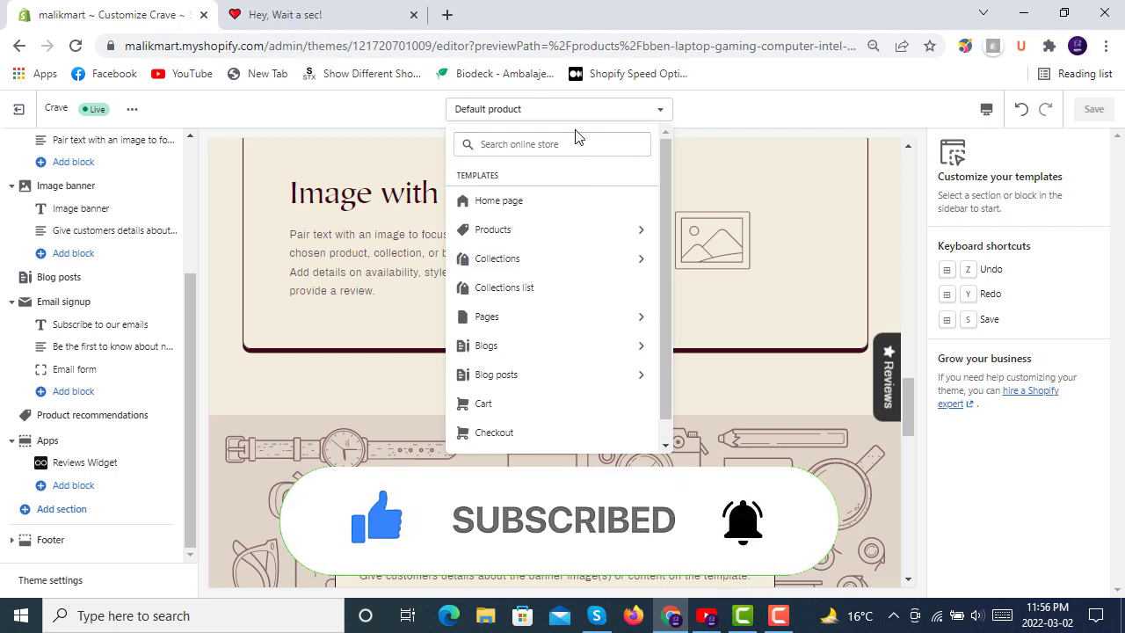
click(502, 202)
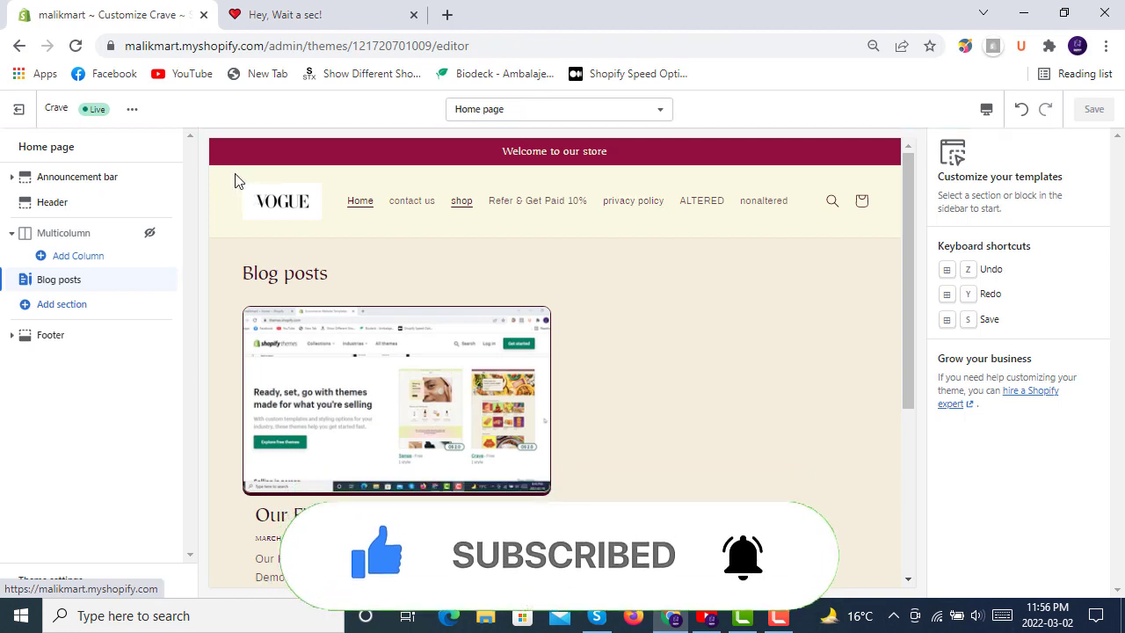
Step: Reload the live storefront to show the Blog posts section with its demo post card
click(271, 12)
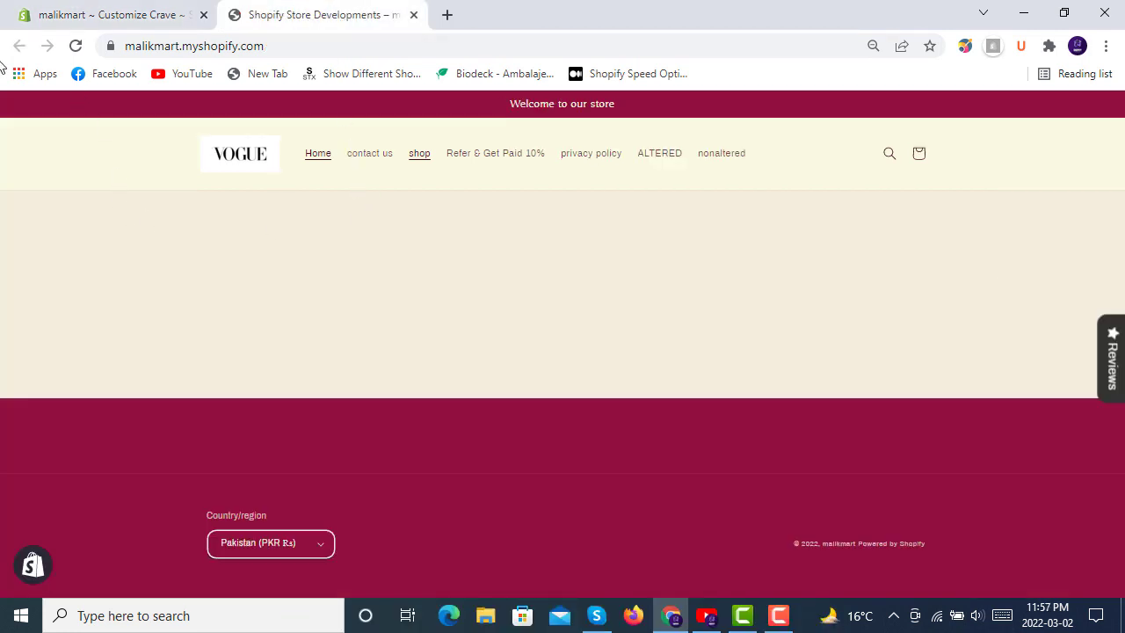
click(76, 50)
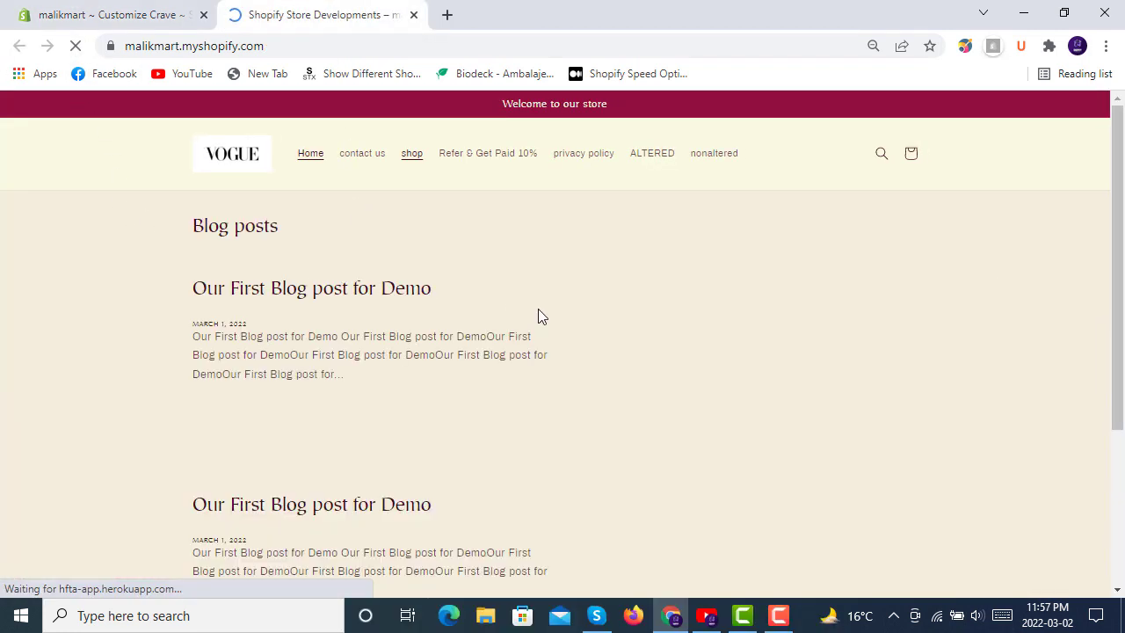
scroll(625, 278, down, 3)
scroll(625, 279, up, 3)
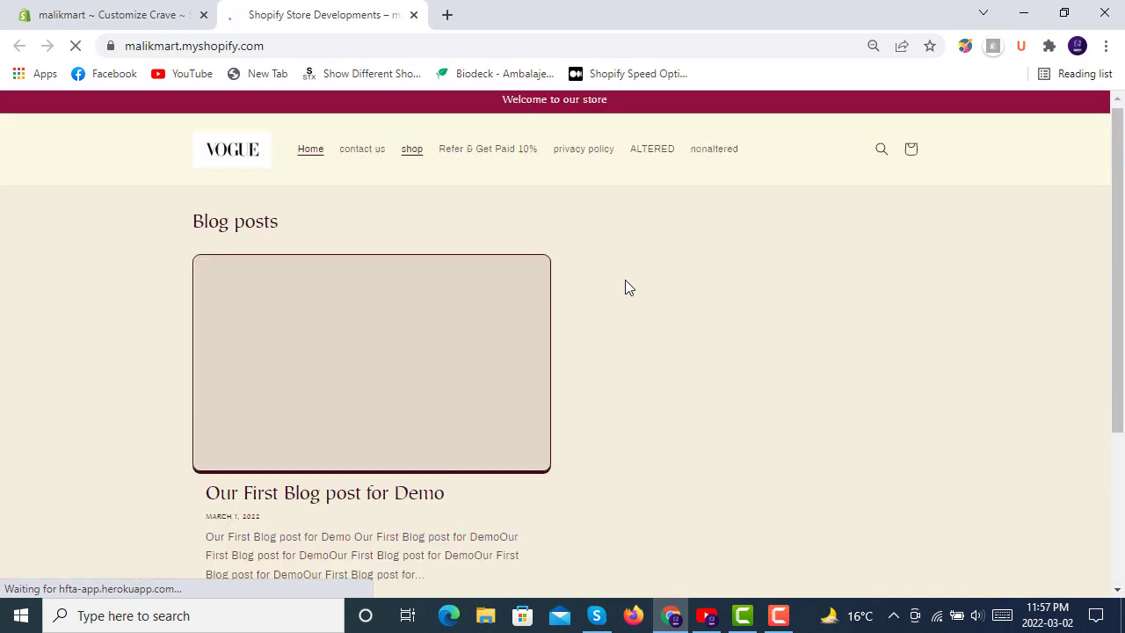